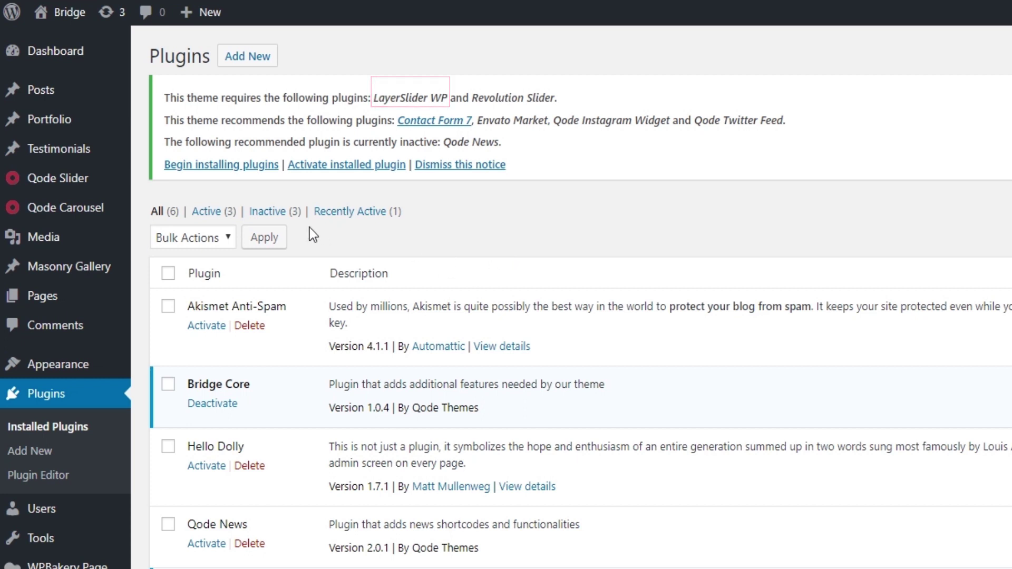
Install the required LayerSlider WP plugin from the theme's plugin installer
{"action": "left_click", "coordinate": [228, 165]}
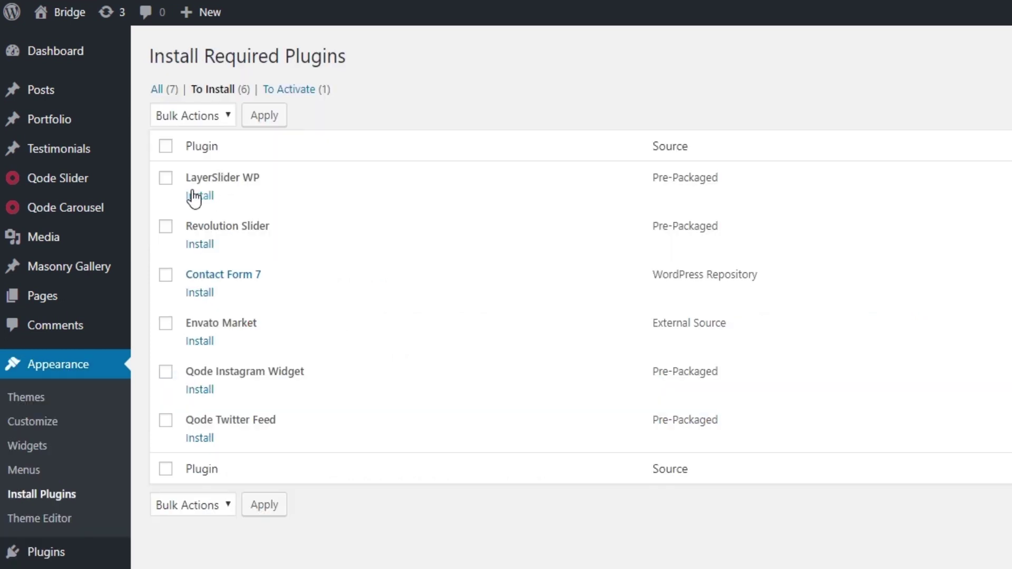
{"action": "left_click", "coordinate": [166, 183]}
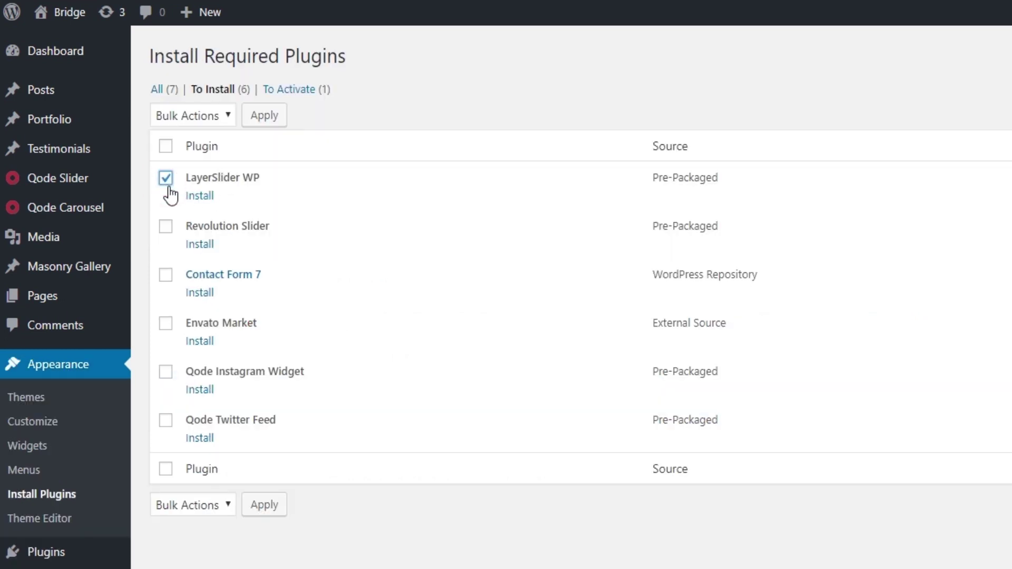
{"action": "left_click", "coordinate": [198, 200]}
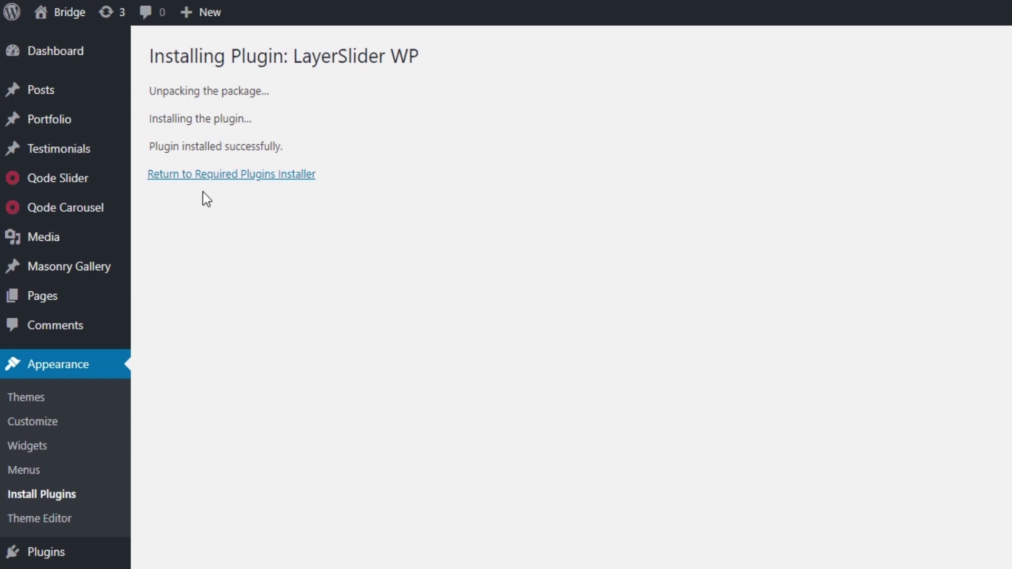
Activate LayerSlider WP and reload the Install Required Plugins list
{"action": "left_click", "coordinate": [208, 175]}
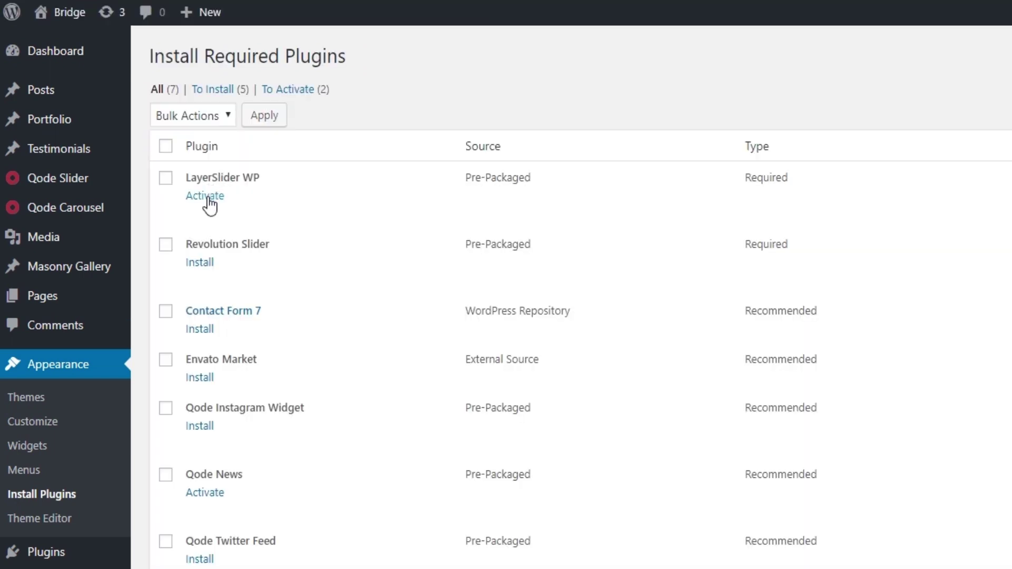
{"action": "left_click", "coordinate": [165, 179]}
{"action": "left_click", "coordinate": [205, 198]}
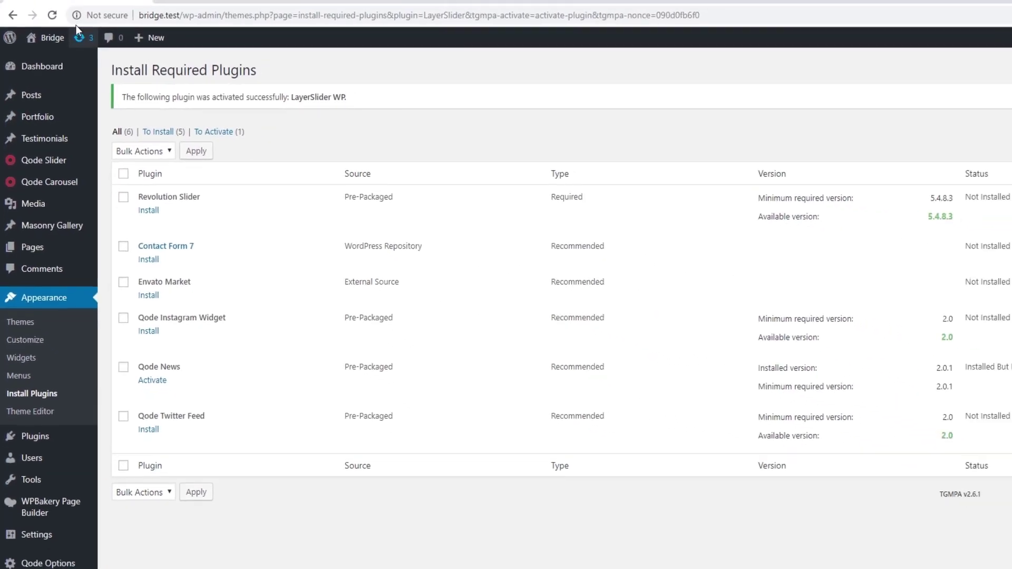
{"action": "left_click", "coordinate": [51, 14]}
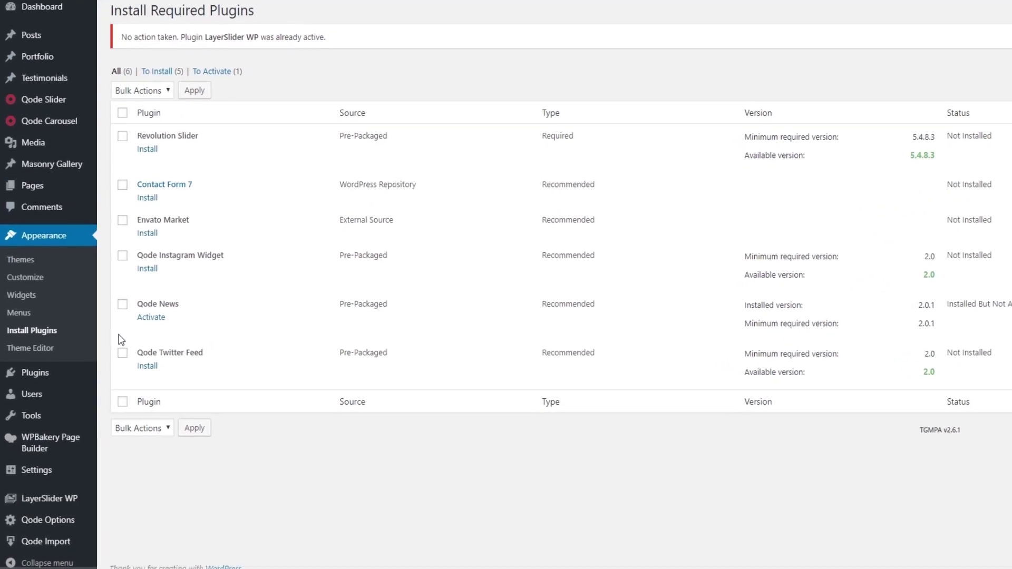
Open LayerSlider WP's Your Sliders page from the admin sidebar
{"action": "mouse_move", "coordinate": [60, 503]}
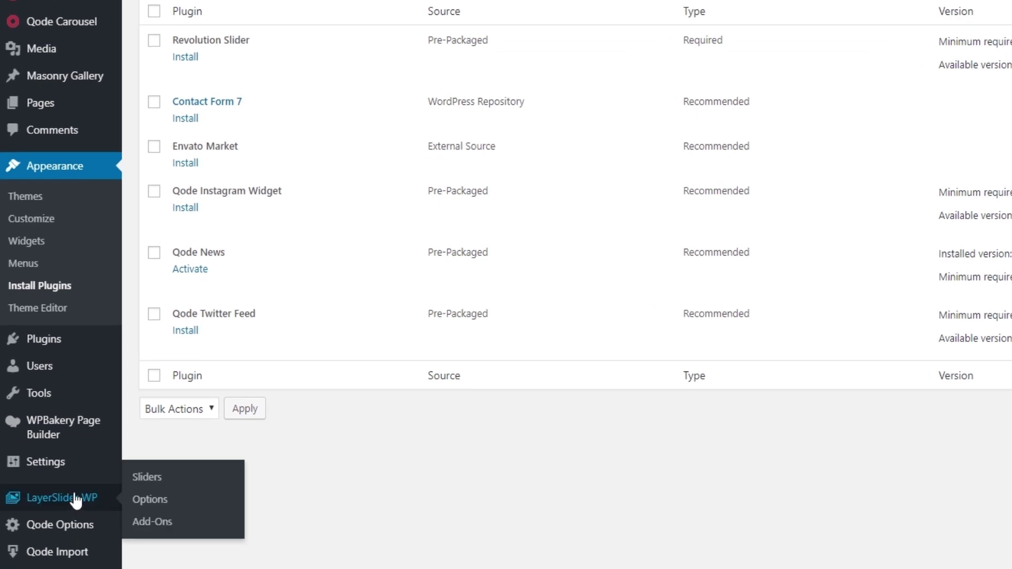
{"action": "left_click", "coordinate": [60, 503]}
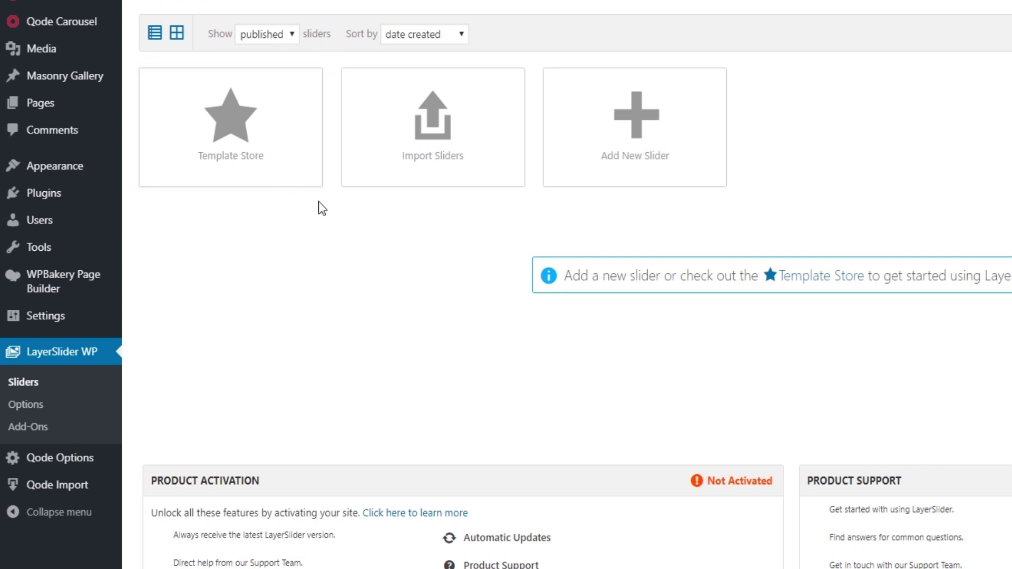
{"action": "left_click", "coordinate": [415, 177]}
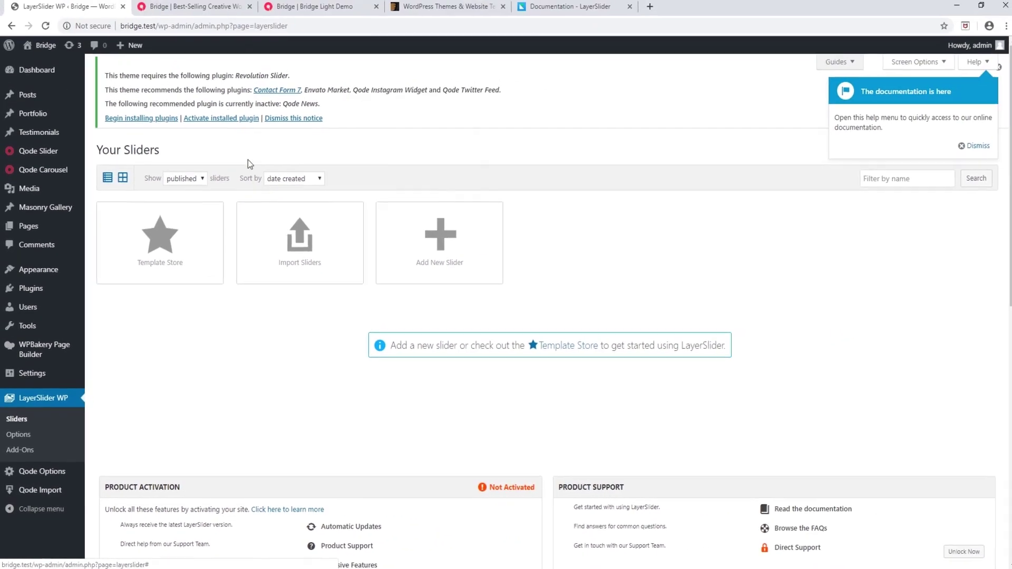
Scroll through the Bridge demo gallery, then view the Bridge Light Demo's home slider
{"action": "left_click", "coordinate": [192, 5]}
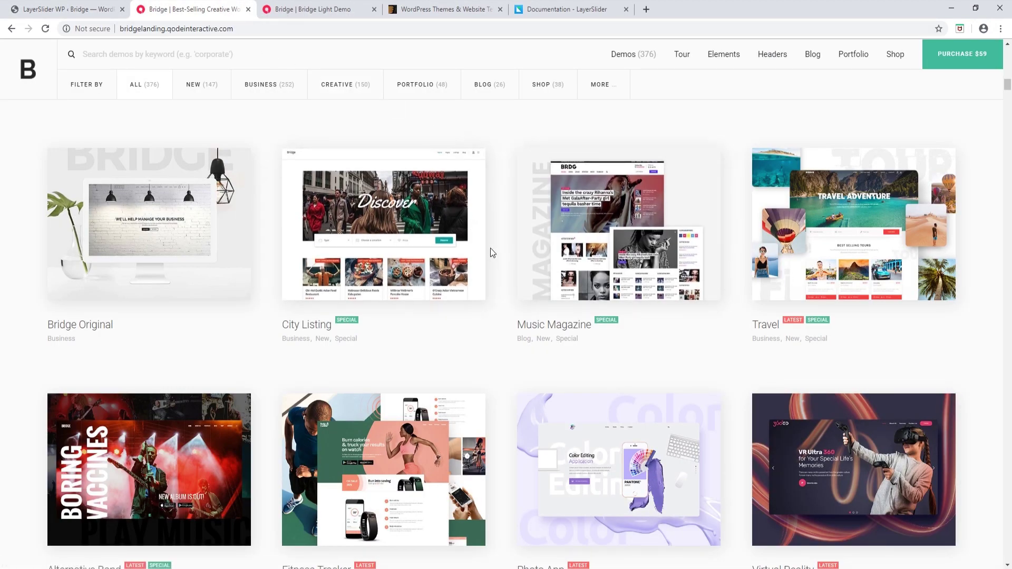
{"action": "scroll", "coordinate": [490, 248], "scroll_direction": "down", "scroll_amount": 5}
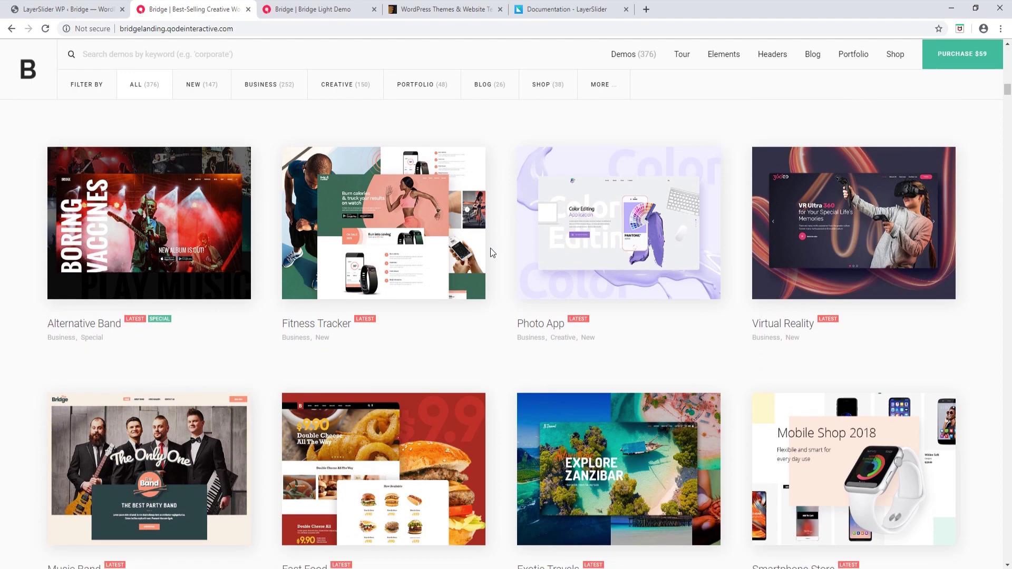
{"action": "scroll", "coordinate": [490, 252], "scroll_direction": "down", "scroll_amount": 5}
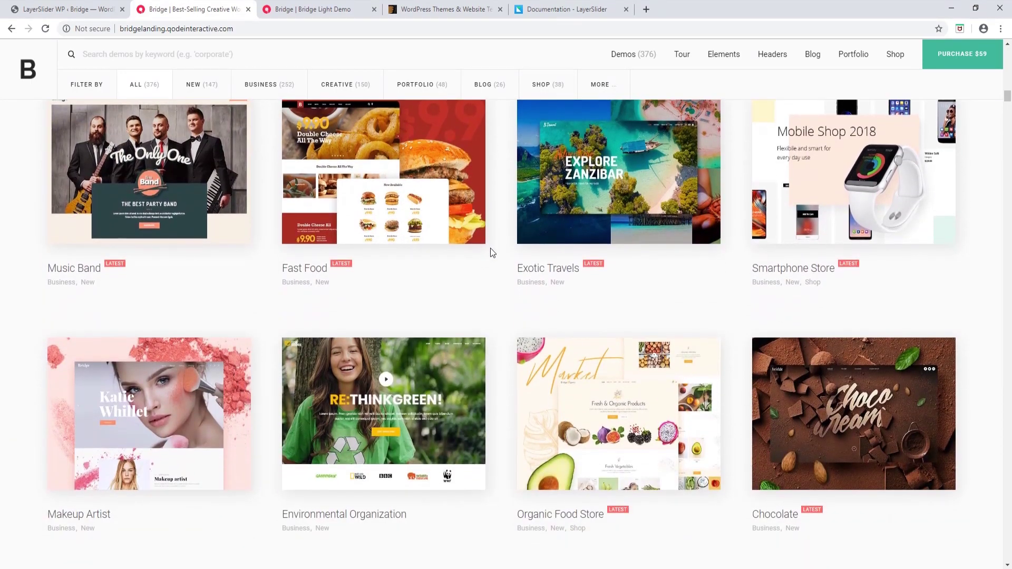
{"action": "scroll", "coordinate": [490, 248], "scroll_direction": "down", "scroll_amount": 4}
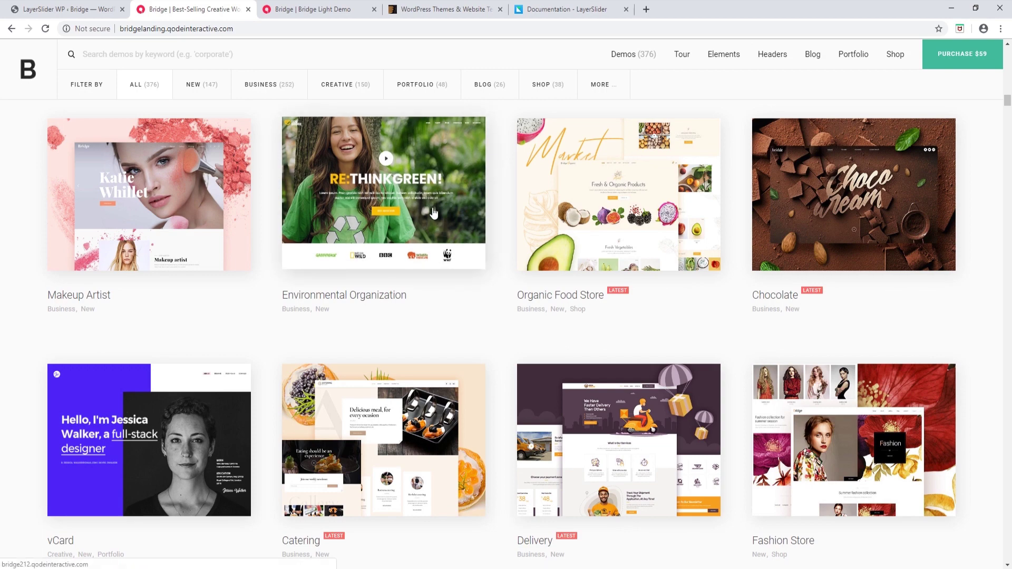
{"action": "left_click", "coordinate": [338, 8]}
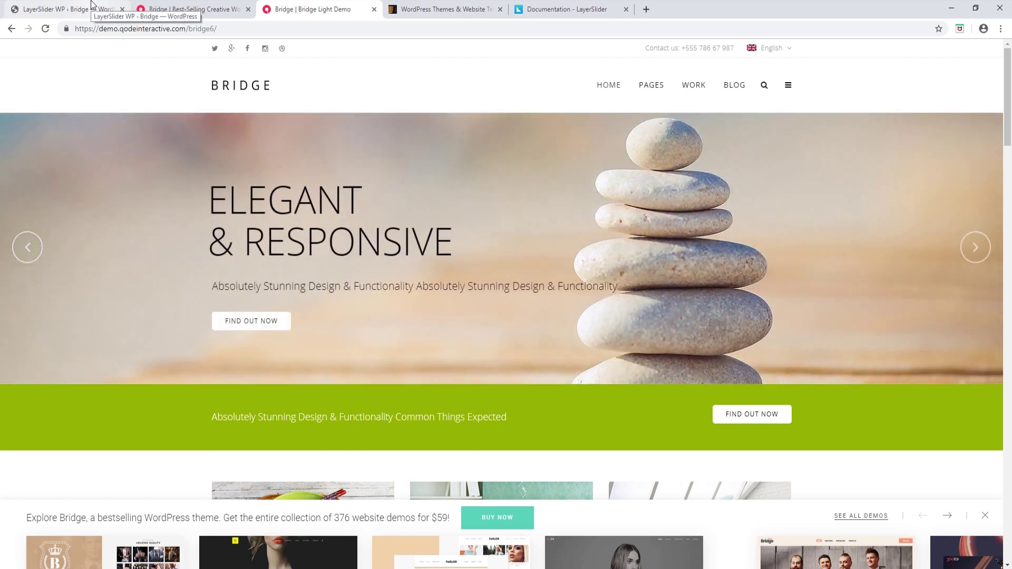
Download Bridge's 'All files & documentation' package from ThemeForest's Downloads page
{"action": "left_click", "coordinate": [432, 9]}
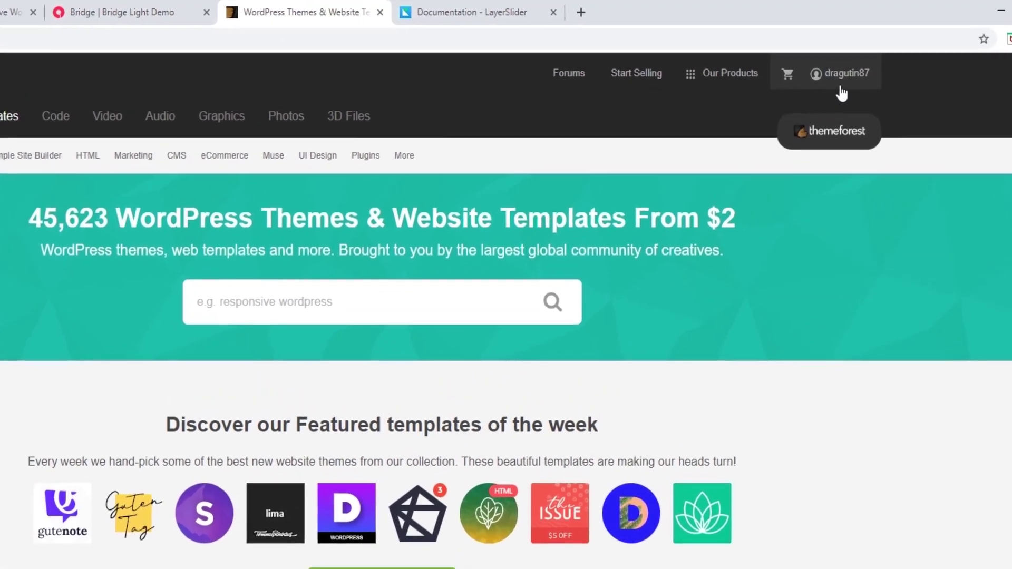
{"action": "left_click", "coordinate": [839, 60]}
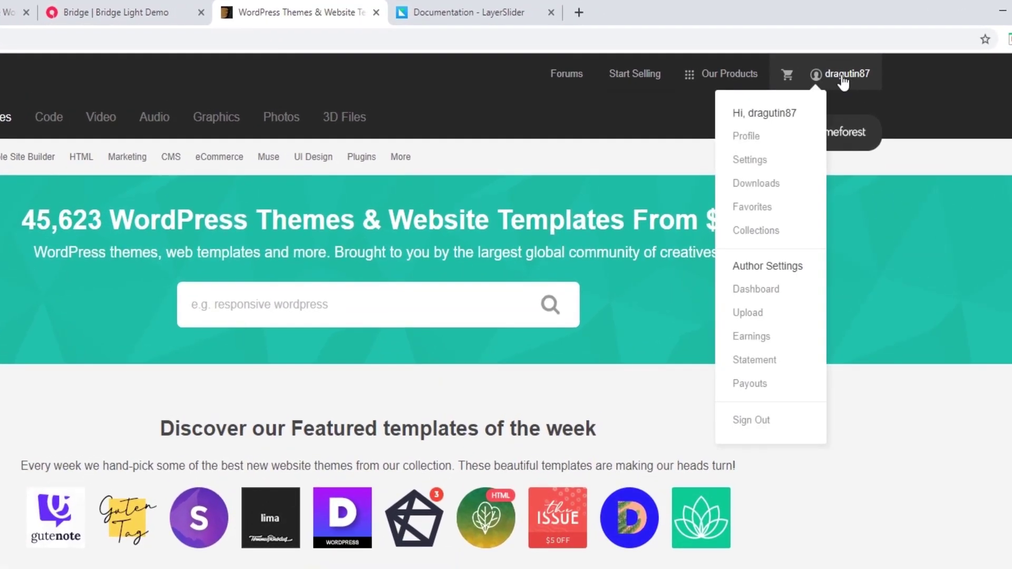
{"action": "left_click", "coordinate": [762, 185]}
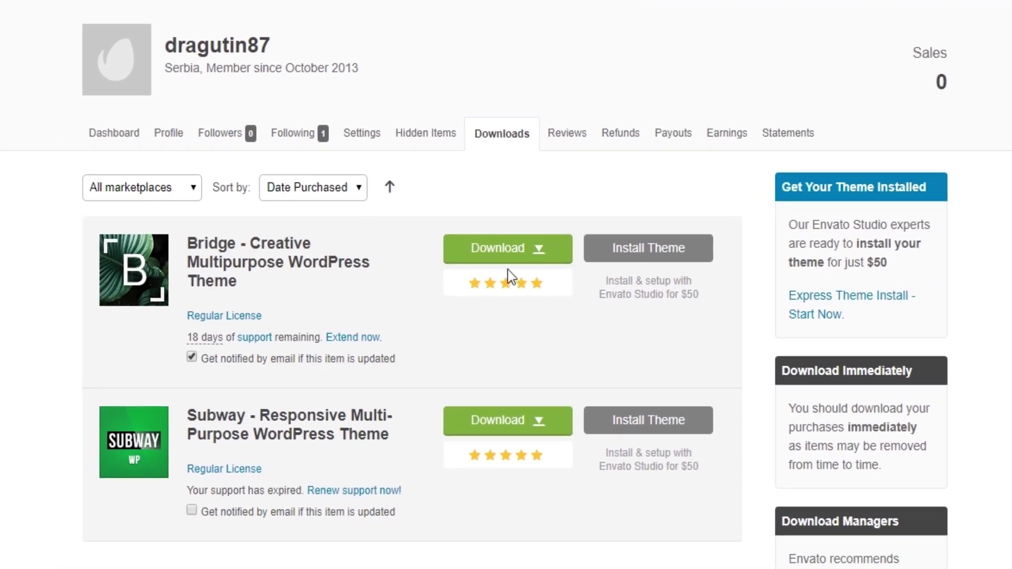
{"action": "left_click", "coordinate": [538, 249]}
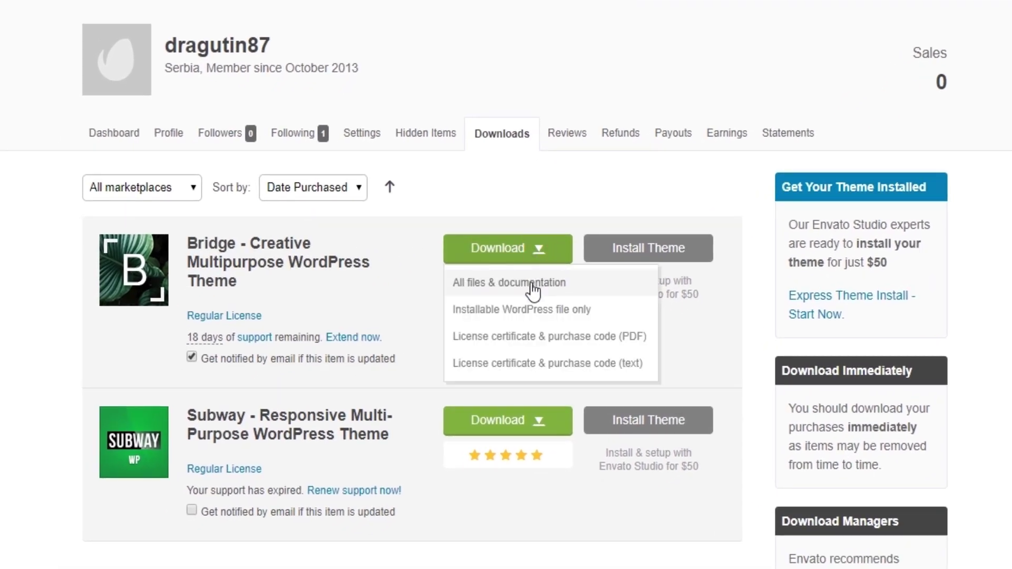
{"action": "left_click", "coordinate": [532, 285]}
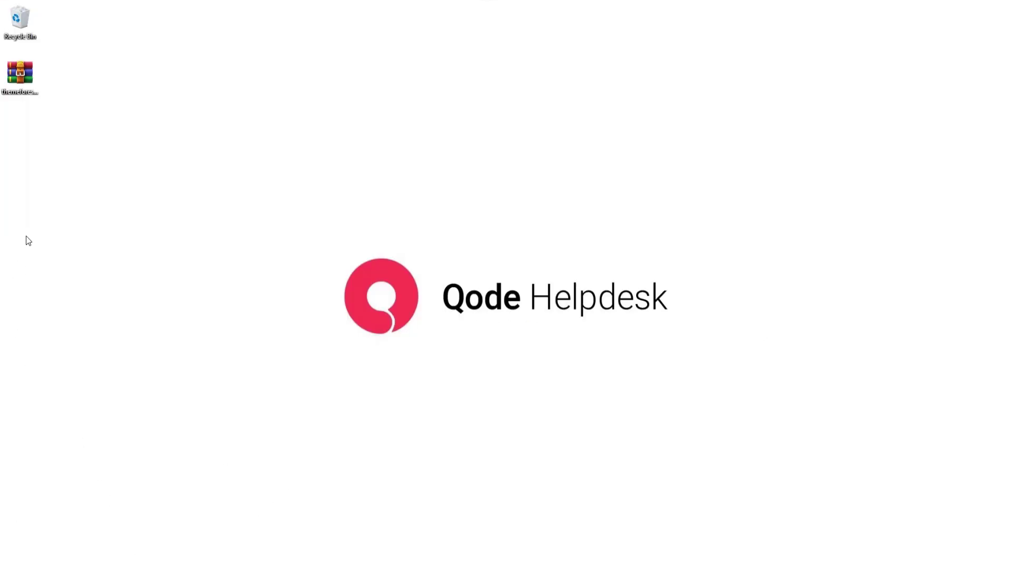
Open the downloaded theme archive in WinRAR and browse into xml export\layerslider
{"action": "double_click", "coordinate": [21, 79]}
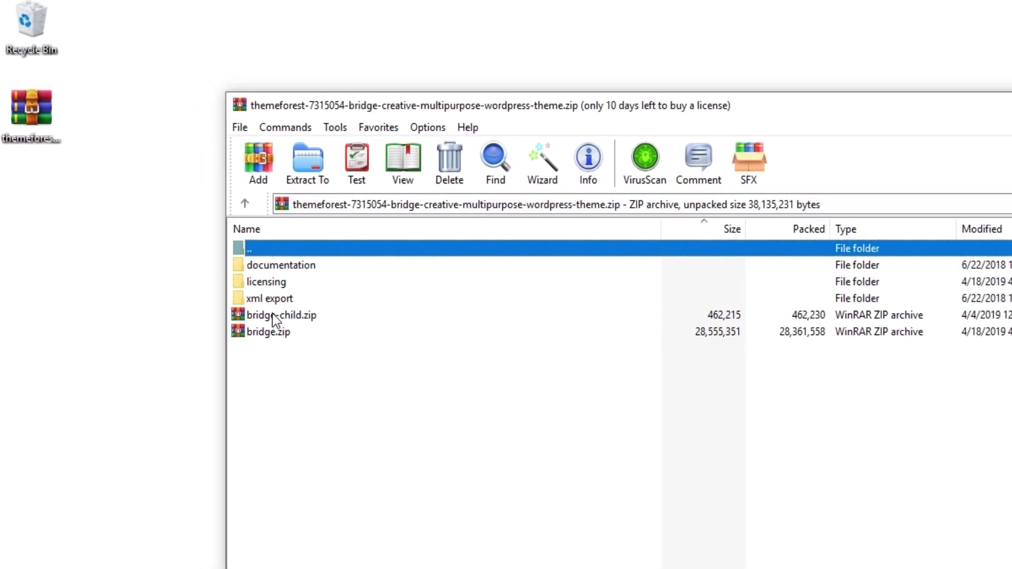
{"action": "double_click", "coordinate": [287, 300]}
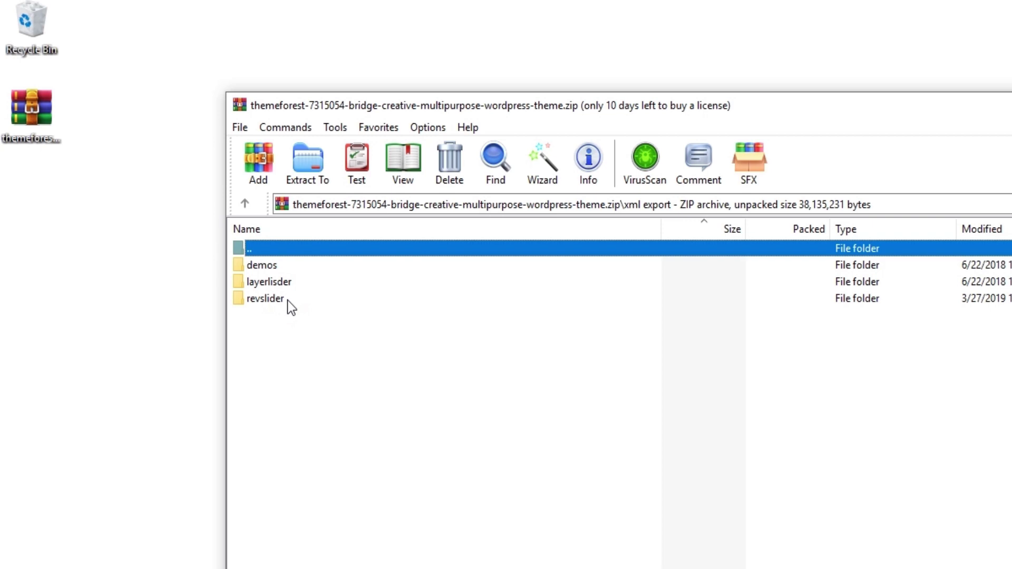
{"action": "double_click", "coordinate": [286, 283]}
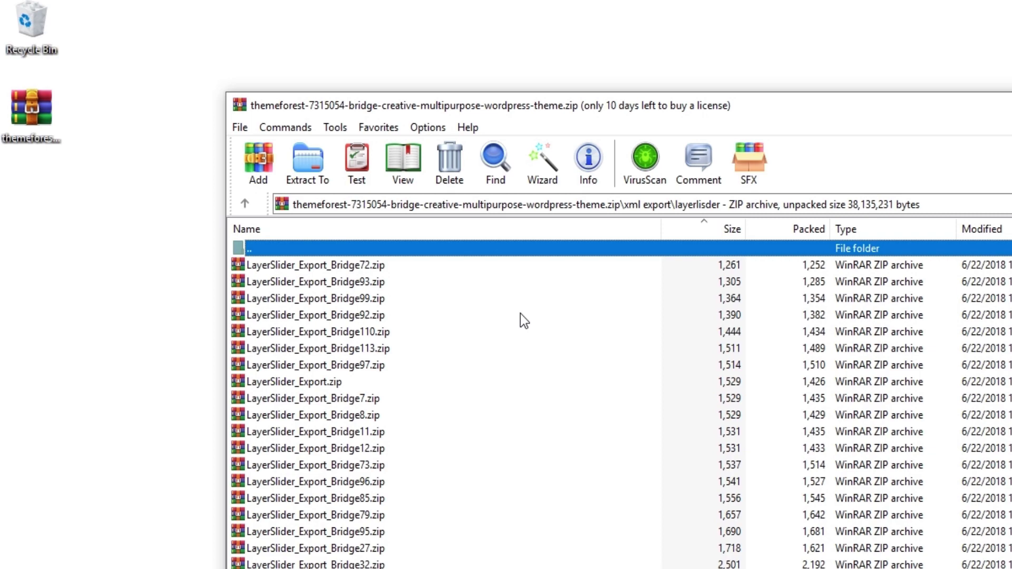
Drag LayerSlider_Export_Bridge6.zip from the archive onto the desktop
{"action": "left_click", "coordinate": [326, 317]}
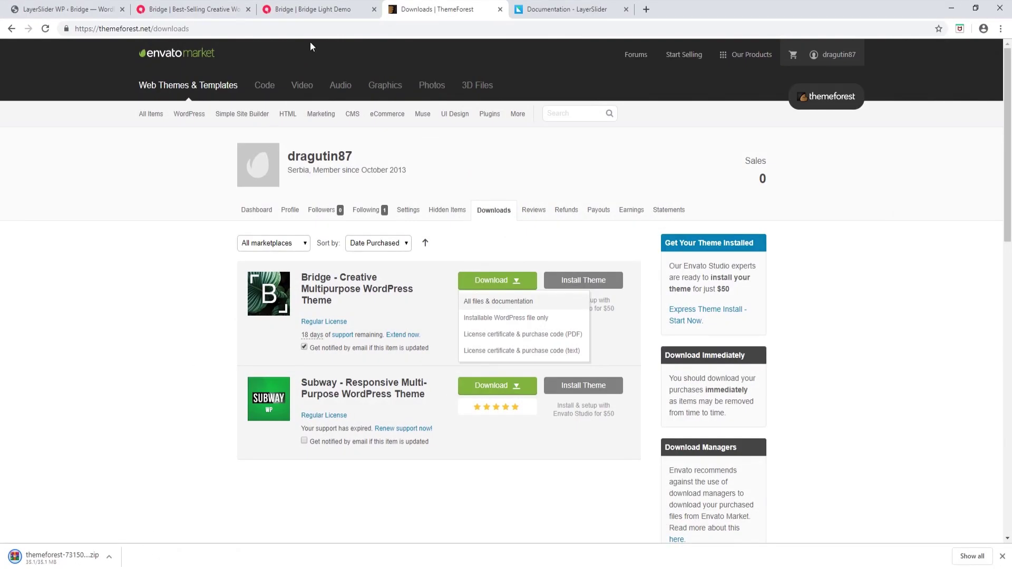
{"action": "left_click", "coordinate": [319, 7]}
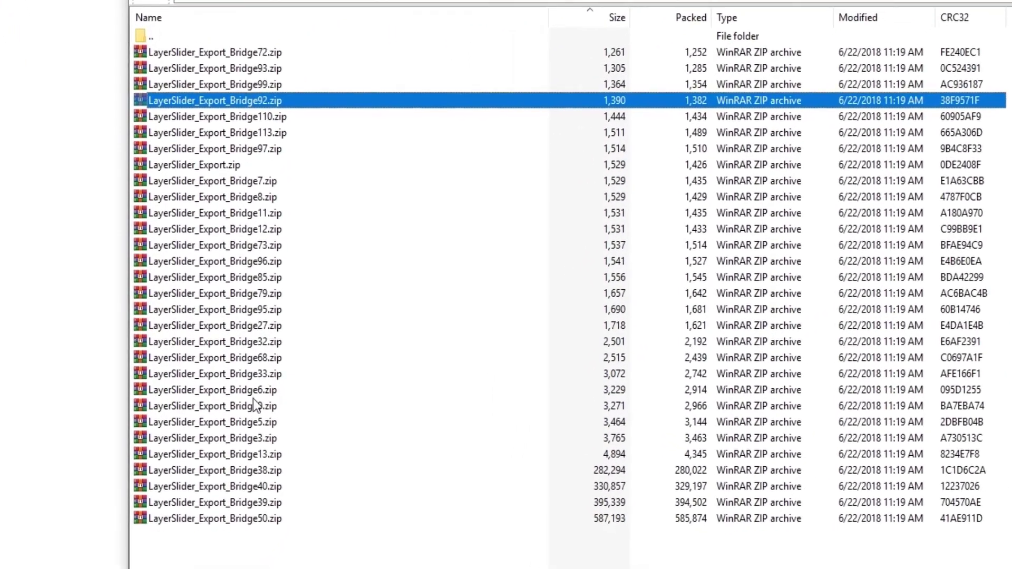
{"action": "left_click", "coordinate": [240, 390]}
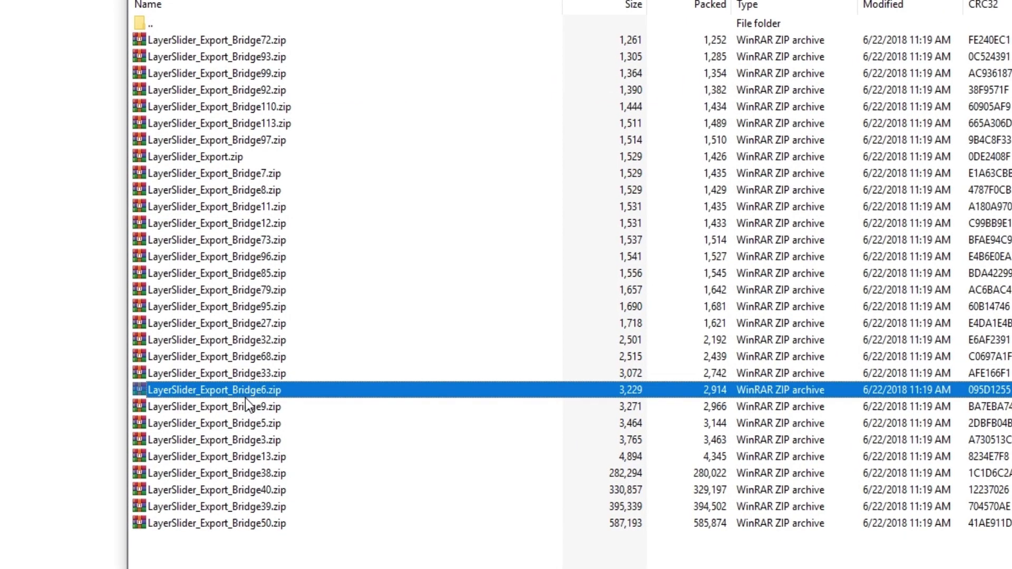
{"action": "left_click_drag", "start_coordinate": [245, 397], "coordinate": [39, 221]}
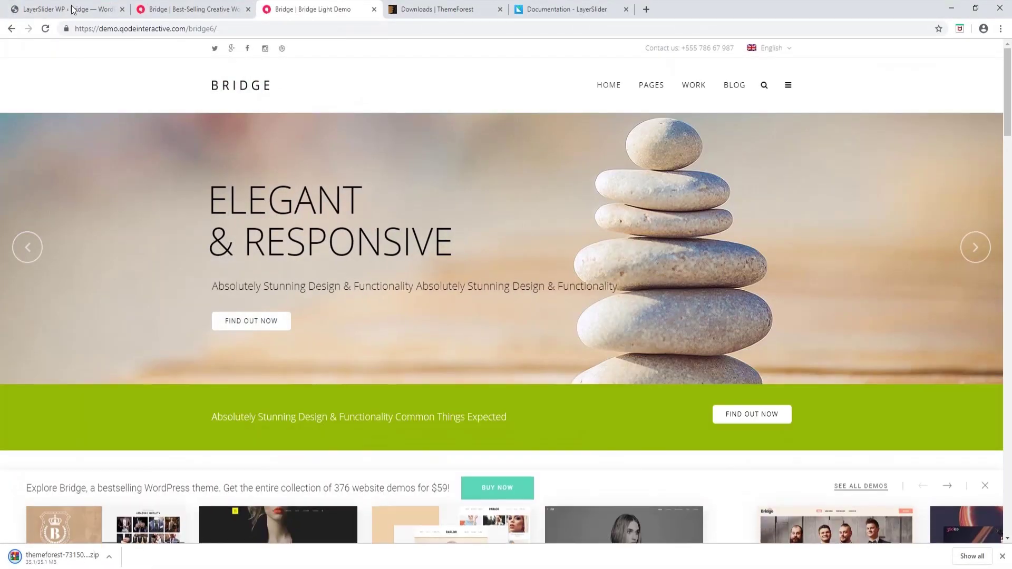
Import LayerSlider_Export_Bridge6.zip from the Desktop into LayerSlider WP, adding Home Slider and Slider1
{"action": "left_click", "coordinate": [73, 10]}
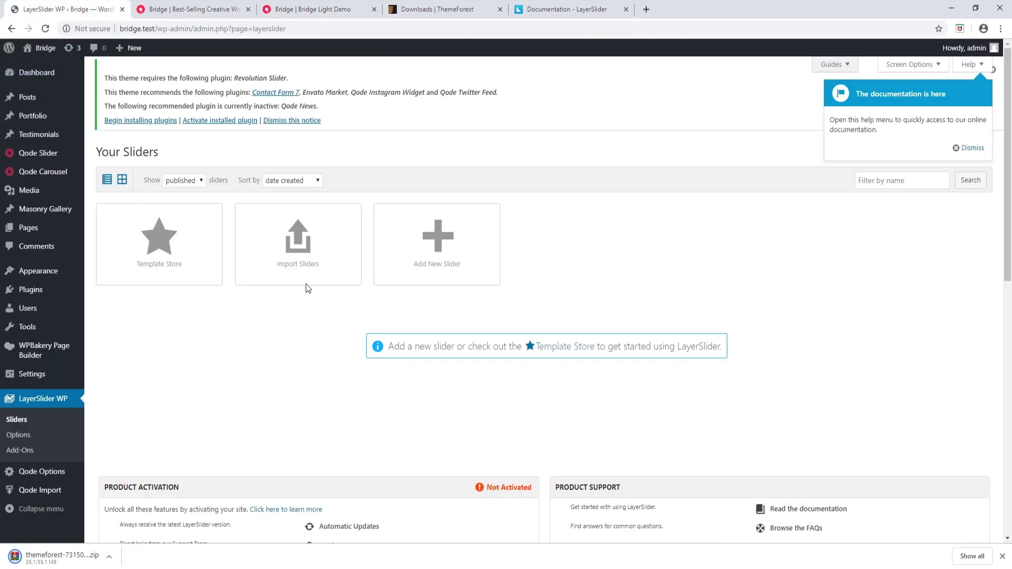
{"action": "left_click", "coordinate": [307, 242]}
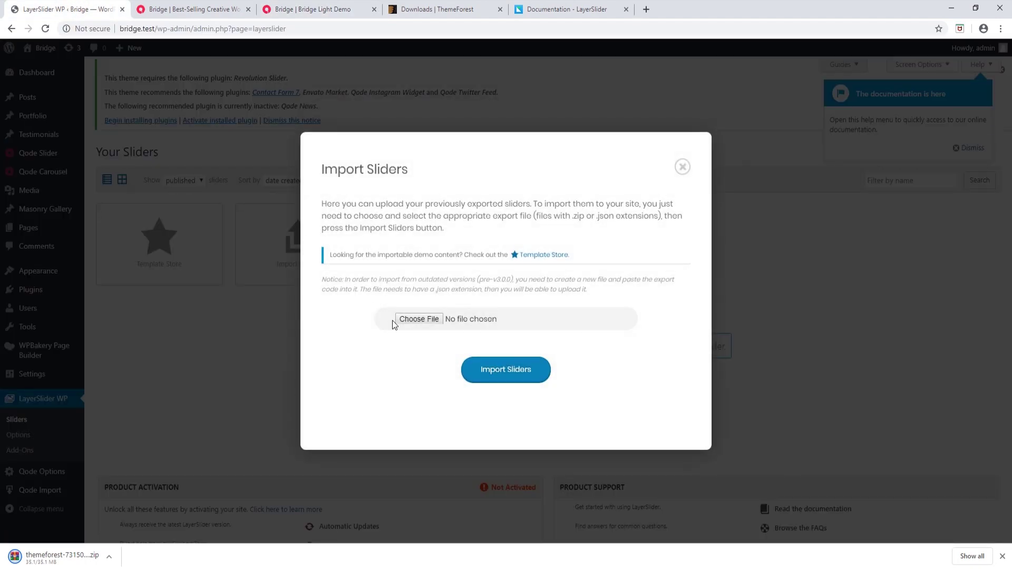
{"action": "left_click", "coordinate": [419, 319]}
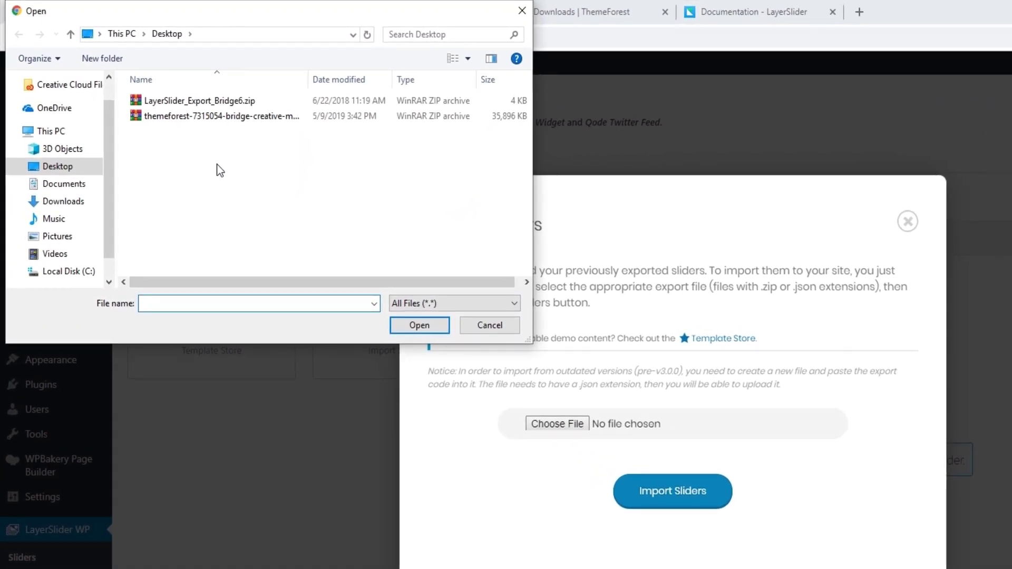
{"action": "left_click", "coordinate": [184, 101]}
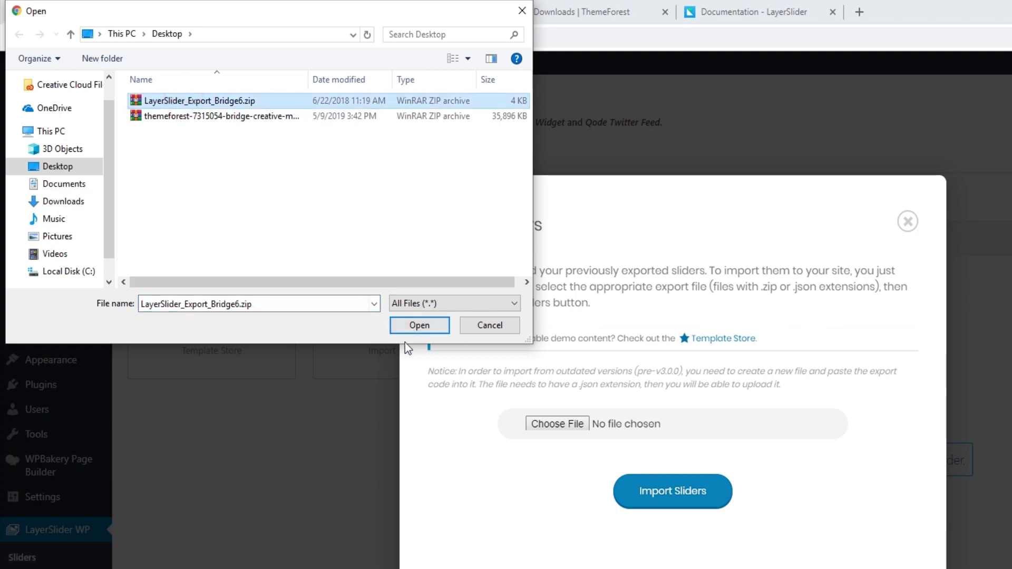
{"action": "left_click", "coordinate": [430, 325]}
{"action": "left_click", "coordinate": [689, 495]}
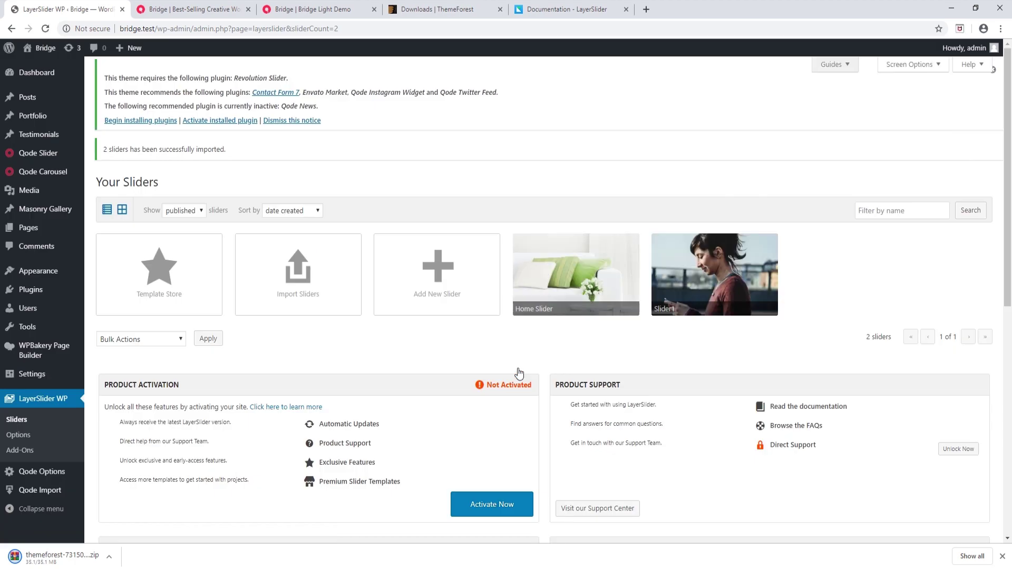
Open the Home Slider and show its SLIDER SETTINGS tab
{"action": "left_click", "coordinate": [559, 253]}
{"action": "scroll", "coordinate": [559, 271], "scroll_direction": "down", "scroll_amount": 6}
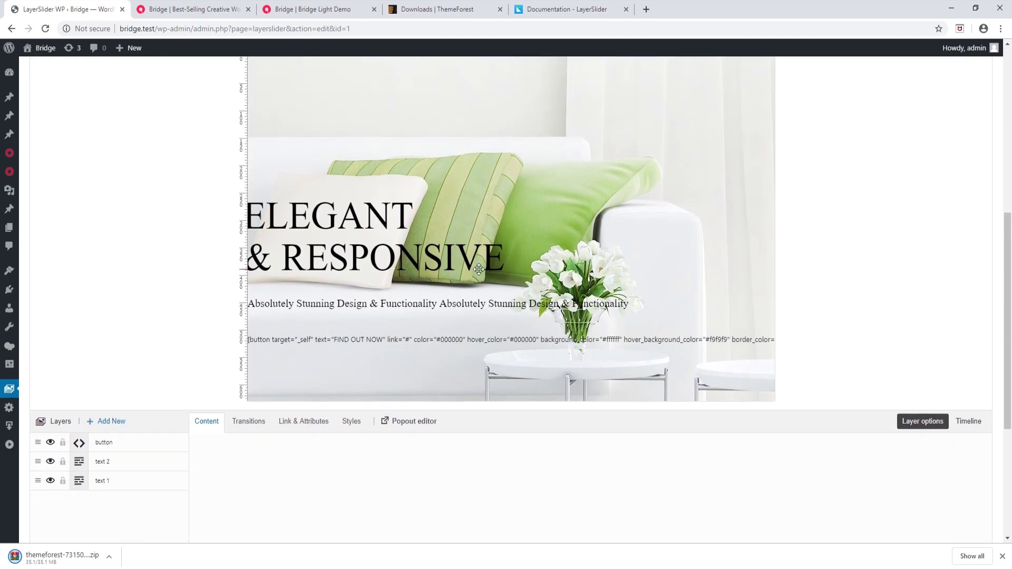
{"action": "scroll", "coordinate": [425, 272], "scroll_direction": "up", "scroll_amount": 2}
{"action": "scroll", "coordinate": [397, 271], "scroll_direction": "up", "scroll_amount": 5}
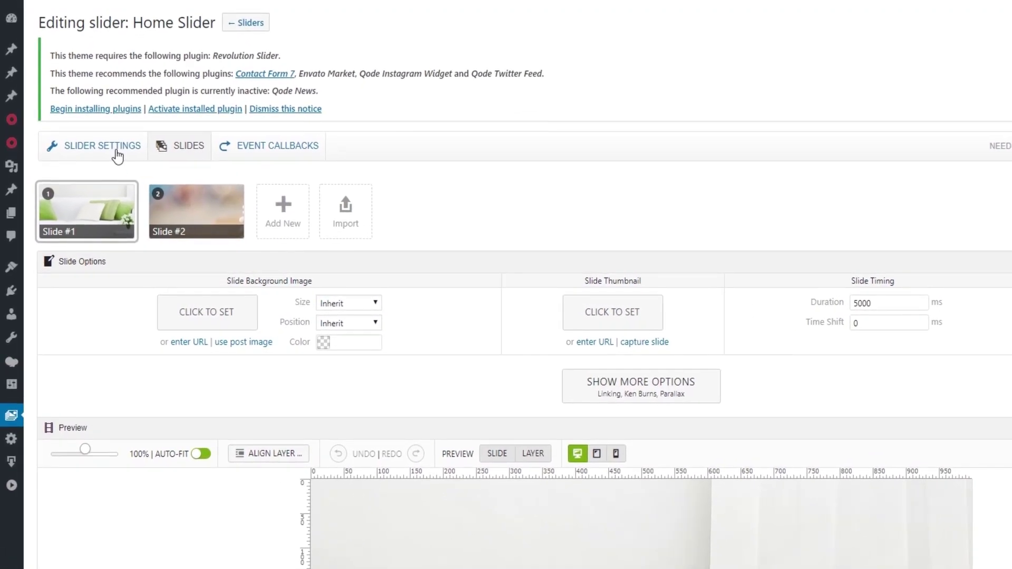
{"action": "left_click", "coordinate": [117, 157]}
{"action": "scroll", "coordinate": [476, 232], "scroll_direction": "down", "scroll_amount": 1}
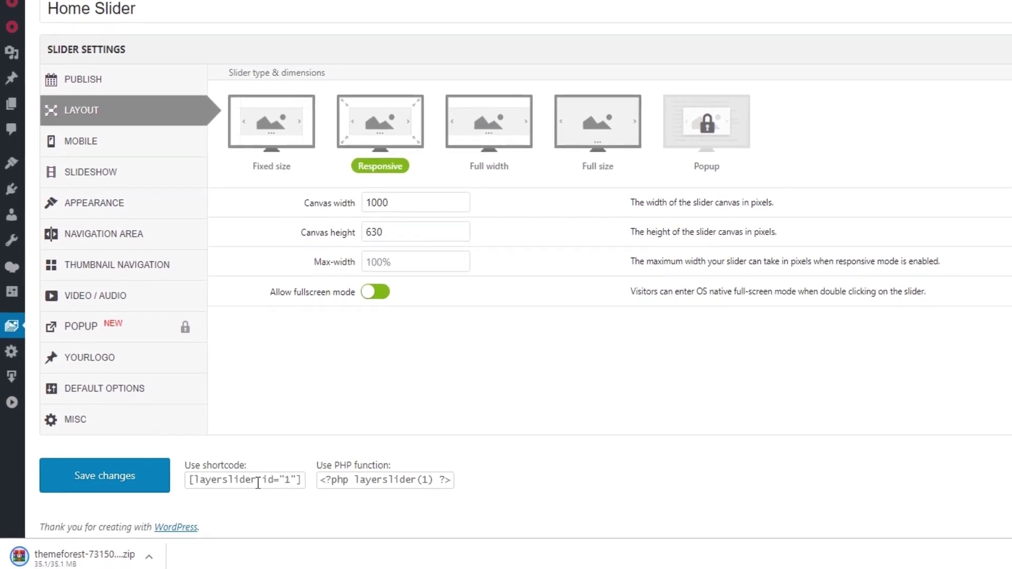
Copy the shortcode [layerslider id="1"] from the Use shortcode box
{"action": "left_click", "coordinate": [187, 478]}
{"action": "left_click", "coordinate": [213, 476]}
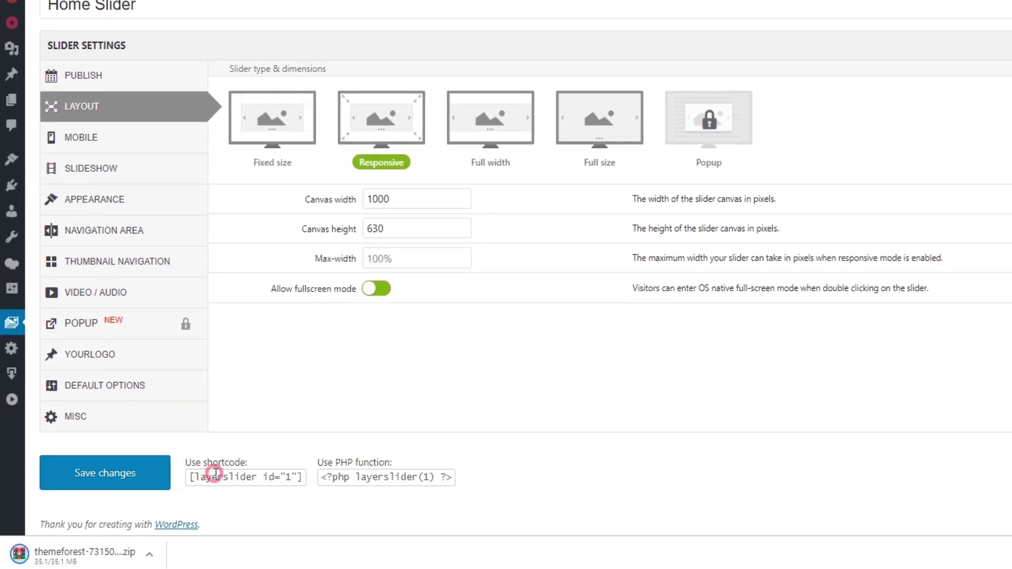
{"action": "right_click", "coordinate": [215, 474]}
{"action": "left_click", "coordinate": [233, 482]}
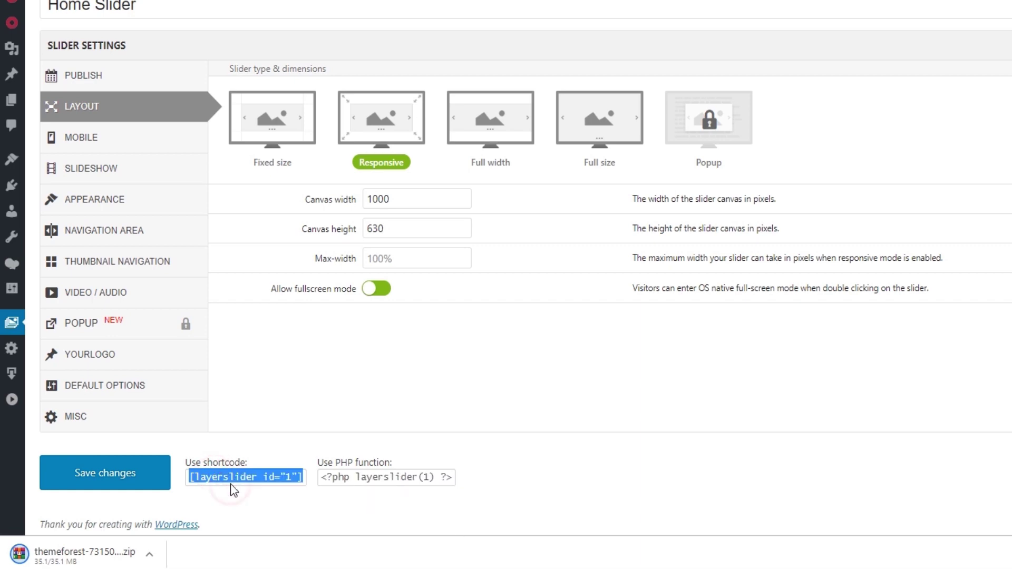
Open the Pages list in a new tab and edit the 'A Slider' page
{"action": "mouse_move", "coordinate": [8, 240]}
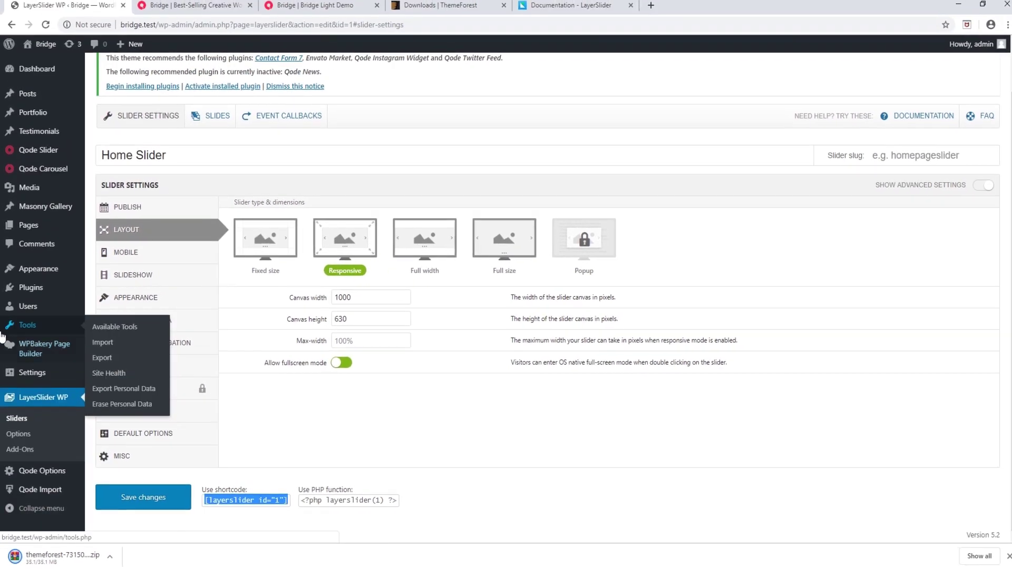
{"action": "middle_click", "coordinate": [29, 225]}
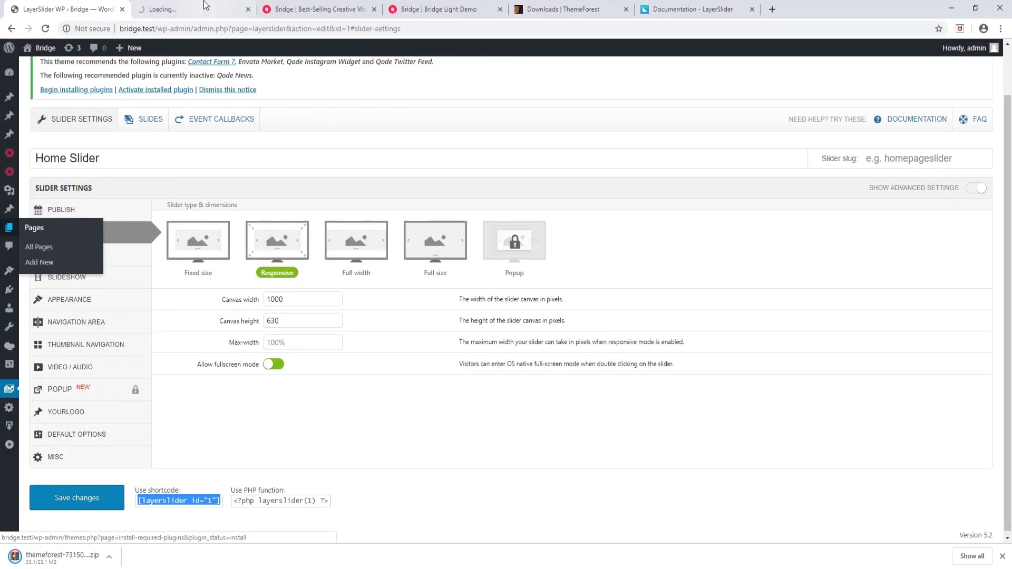
{"action": "left_click", "coordinate": [206, 7]}
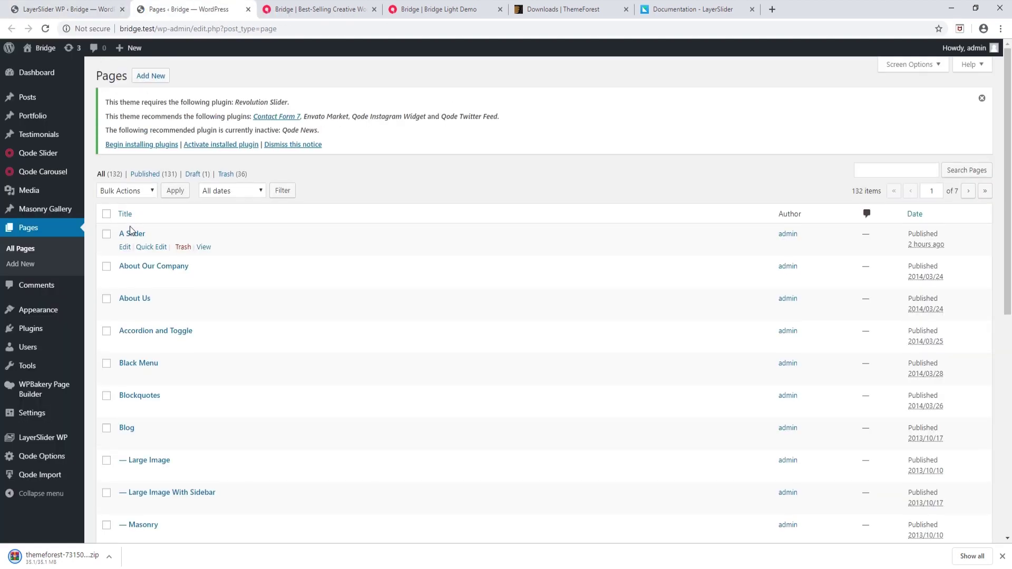
{"action": "left_click", "coordinate": [131, 233]}
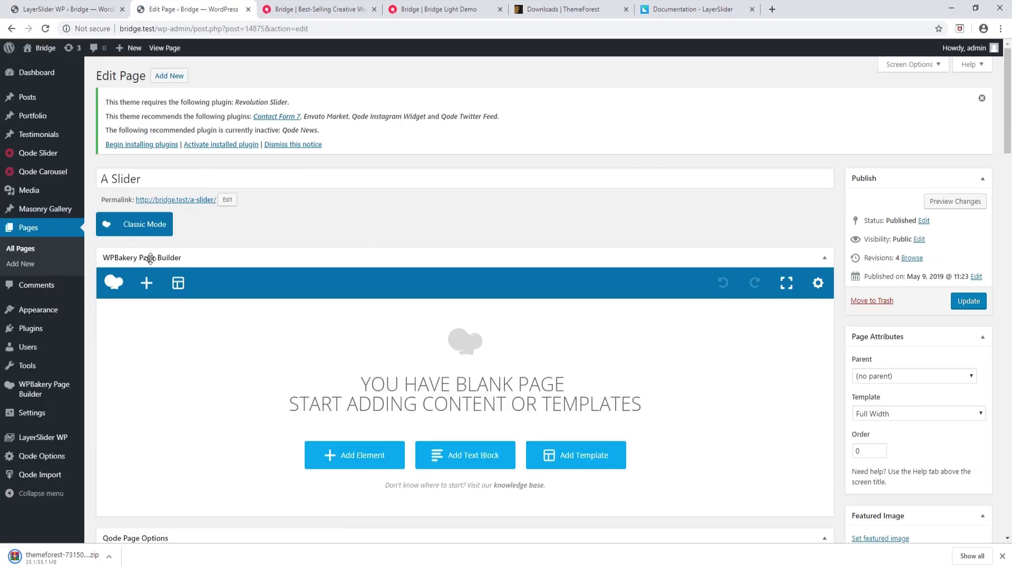
Paste the Home Slider shortcode into the Qode General slider shortcode field
{"action": "scroll", "coordinate": [309, 321], "scroll_direction": "down", "scroll_amount": 6}
{"action": "scroll", "coordinate": [310, 324], "scroll_direction": "down", "scroll_amount": 3}
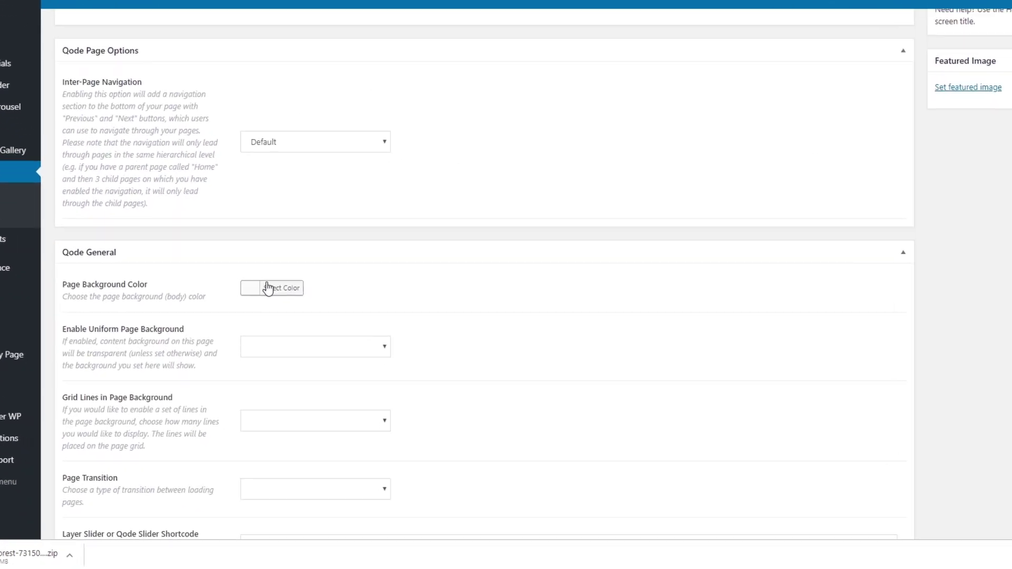
{"action": "scroll", "coordinate": [177, 263], "scroll_direction": "down", "scroll_amount": 2}
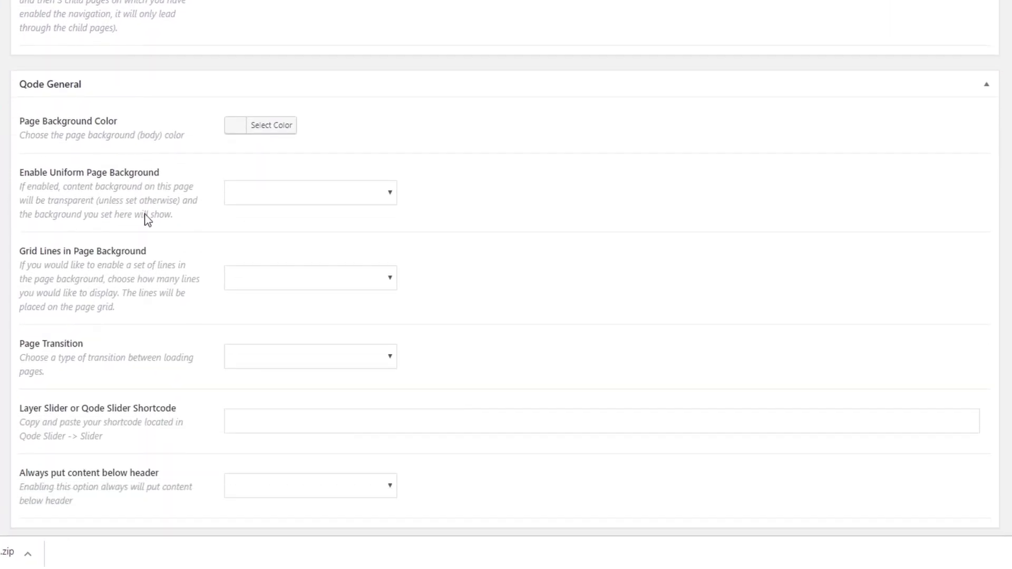
{"action": "scroll", "coordinate": [146, 213], "scroll_direction": "down", "scroll_amount": 1}
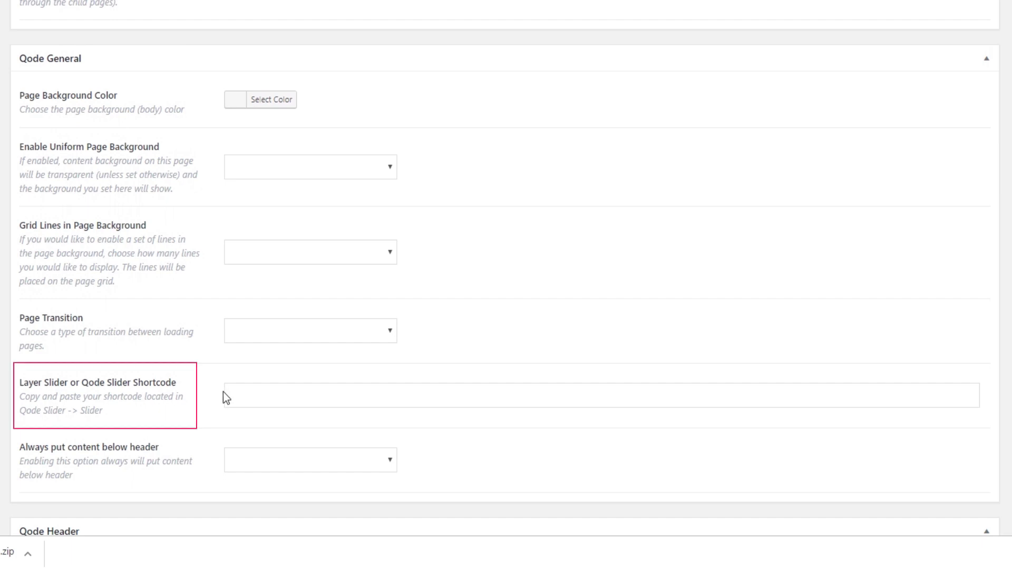
{"action": "left_click", "coordinate": [256, 397]}
{"action": "right_click", "coordinate": [256, 397]}
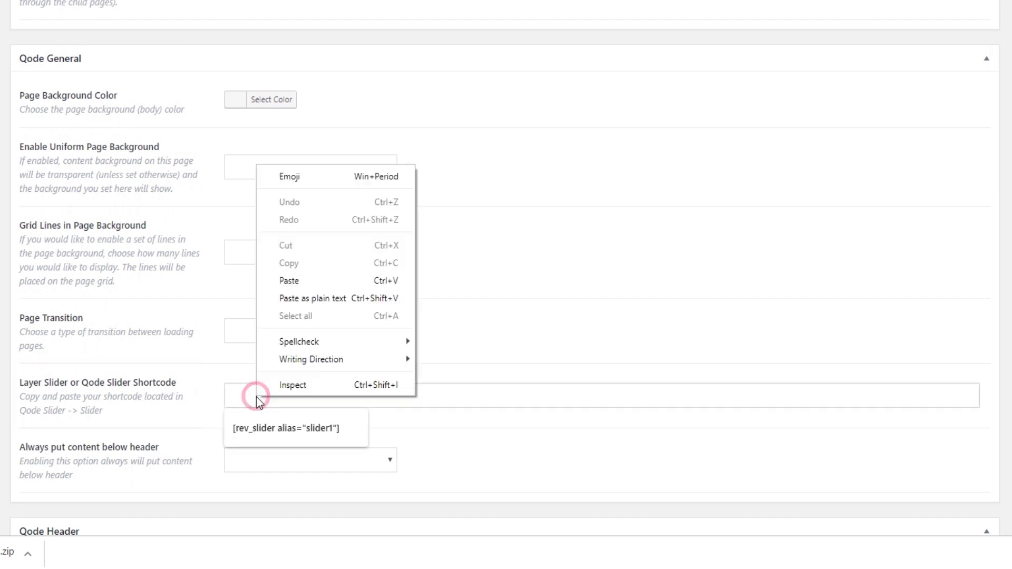
{"action": "left_click", "coordinate": [301, 280]}
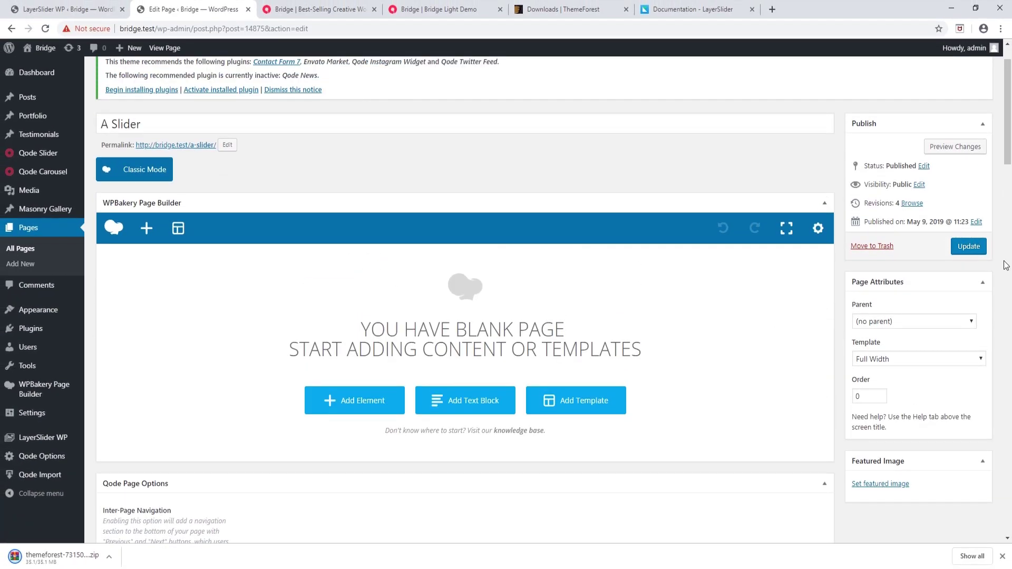
Update the A Slider page and view the published page in a new tab
{"action": "left_click", "coordinate": [968, 248]}
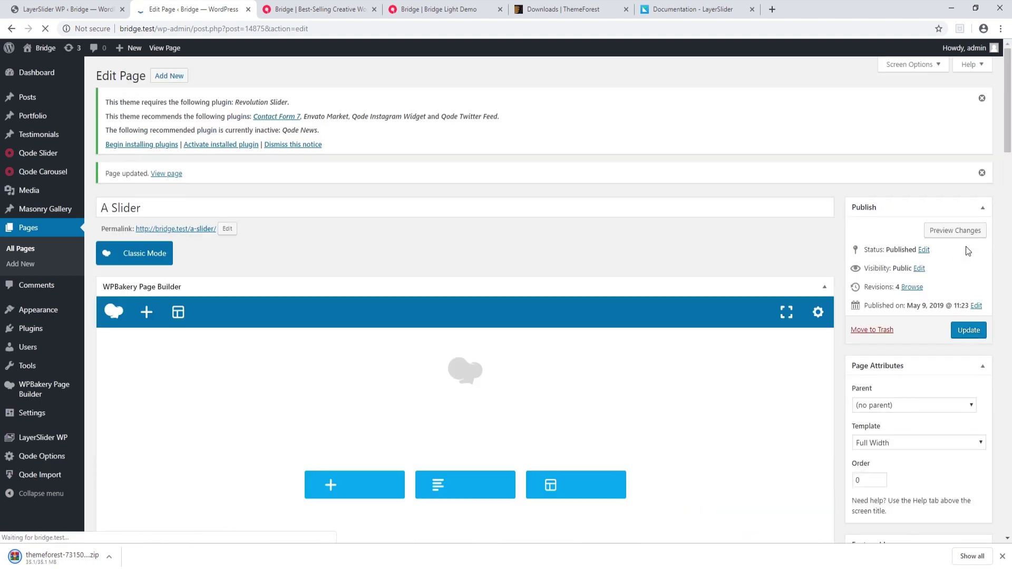
{"action": "middle_click", "coordinate": [175, 228]}
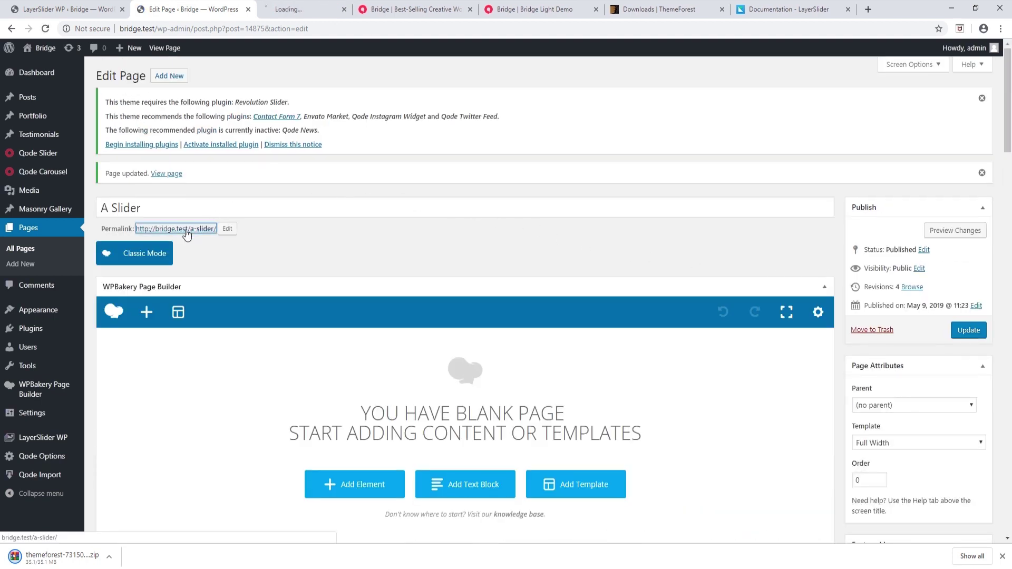
{"action": "left_click", "coordinate": [340, 7]}
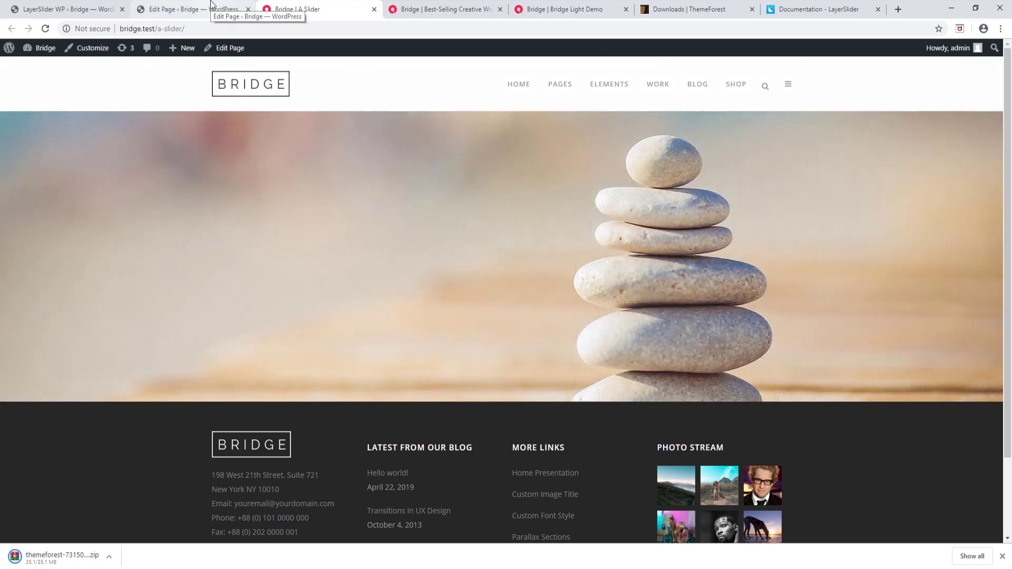
Back in the editor, clear the Qode slider shortcode field and save the page
{"action": "left_click", "coordinate": [211, 6]}
{"action": "scroll", "coordinate": [386, 433], "scroll_direction": "down", "scroll_amount": 10}
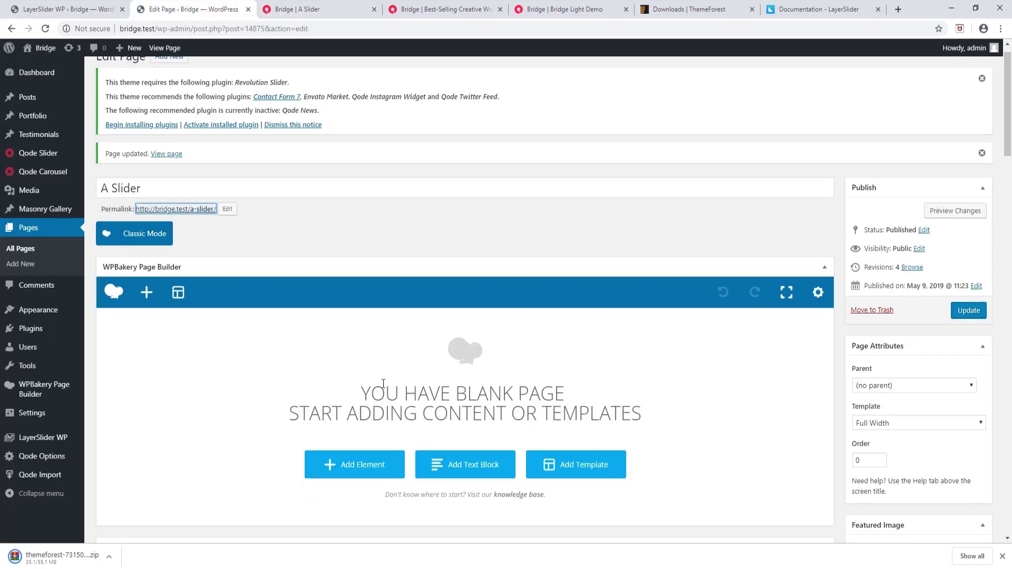
{"action": "scroll", "coordinate": [382, 388], "scroll_direction": "down", "scroll_amount": 2}
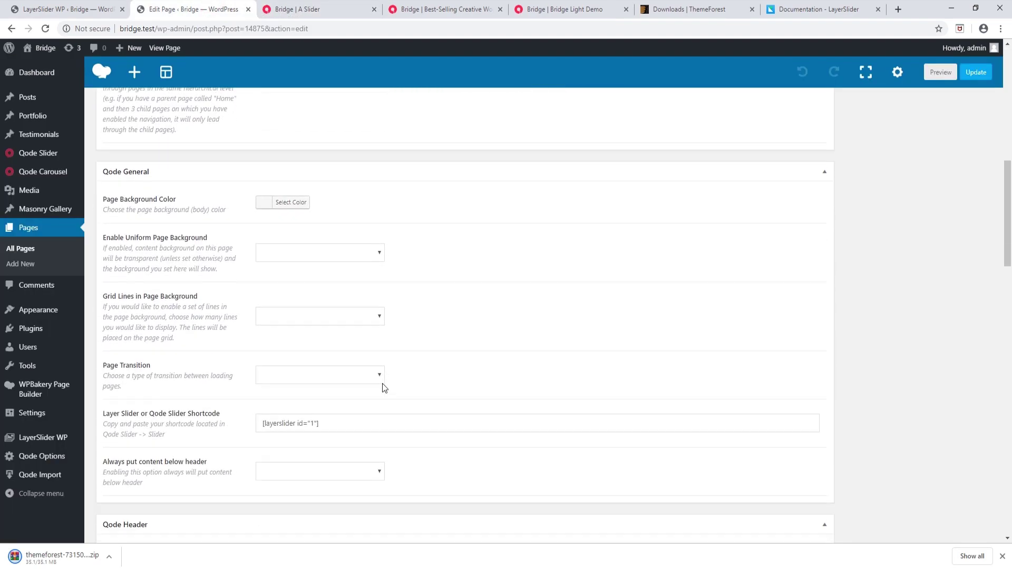
{"action": "left_click", "coordinate": [318, 411]}
{"action": "key", "text": "ctrl+a"}
{"action": "key", "text": "BackSpace"}
{"action": "key", "text": "Return"}
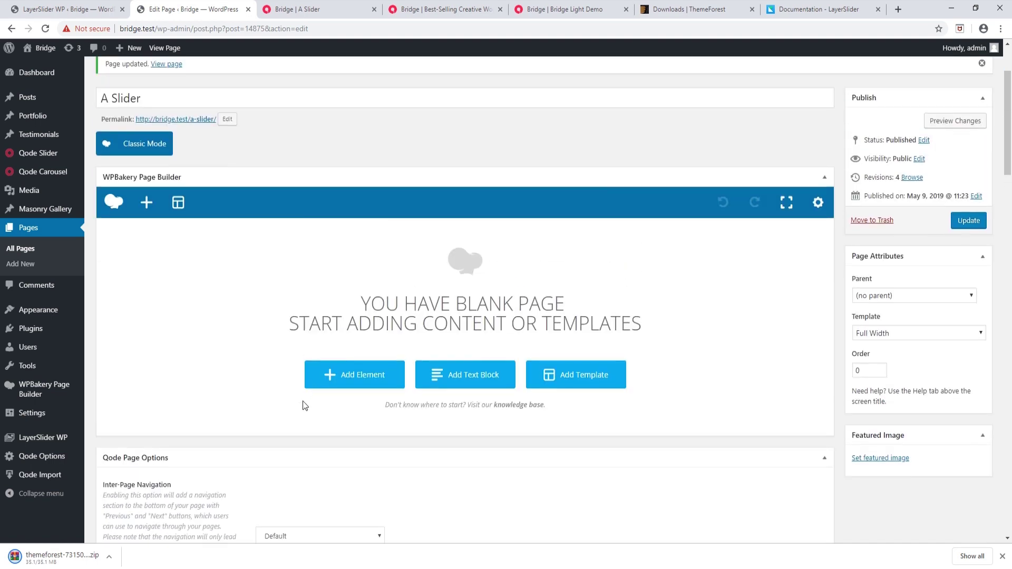
Insert a 'layer' search result Layer Slider element with Home Slider selected, then update the page
{"action": "left_click", "coordinate": [359, 383]}
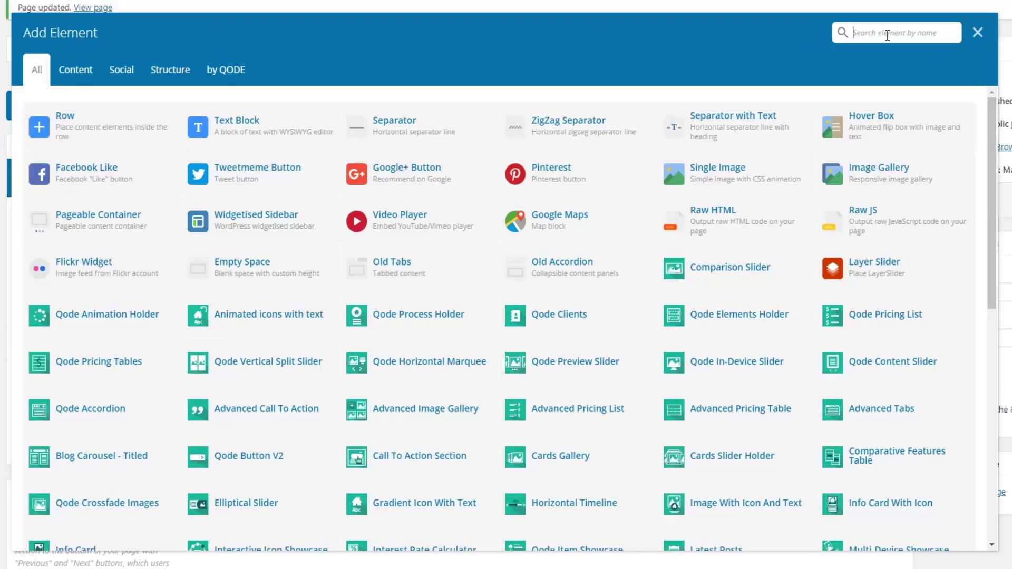
{"action": "left_click", "coordinate": [813, 86]}
{"action": "type", "text": "layer"}
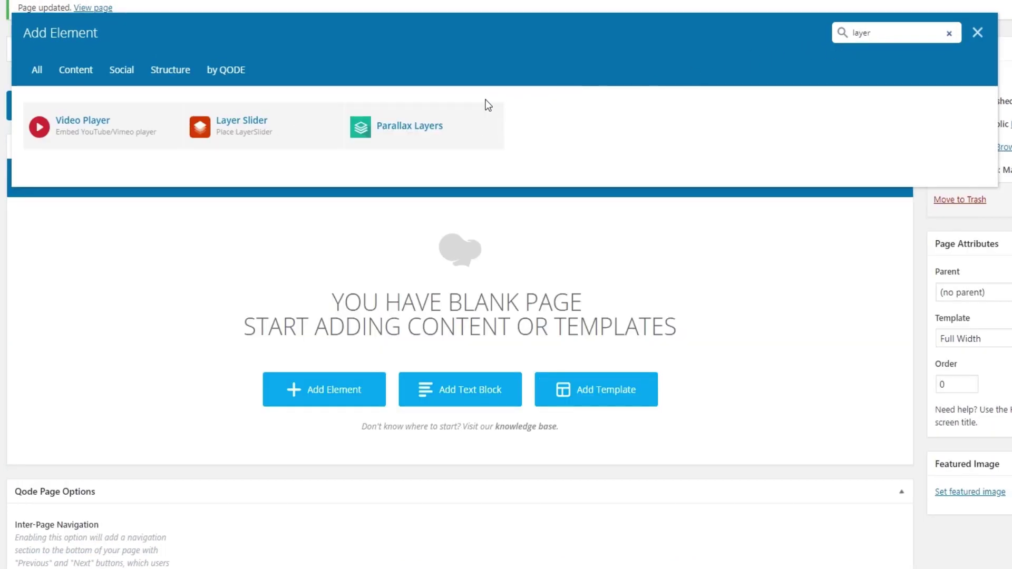
{"action": "left_click", "coordinate": [248, 135]}
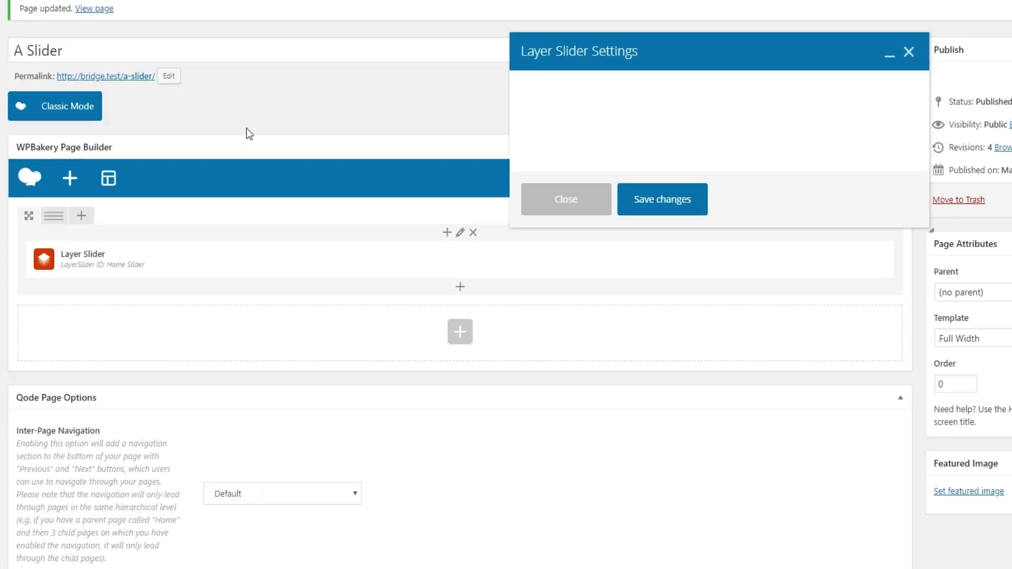
{"action": "left_click", "coordinate": [568, 185]}
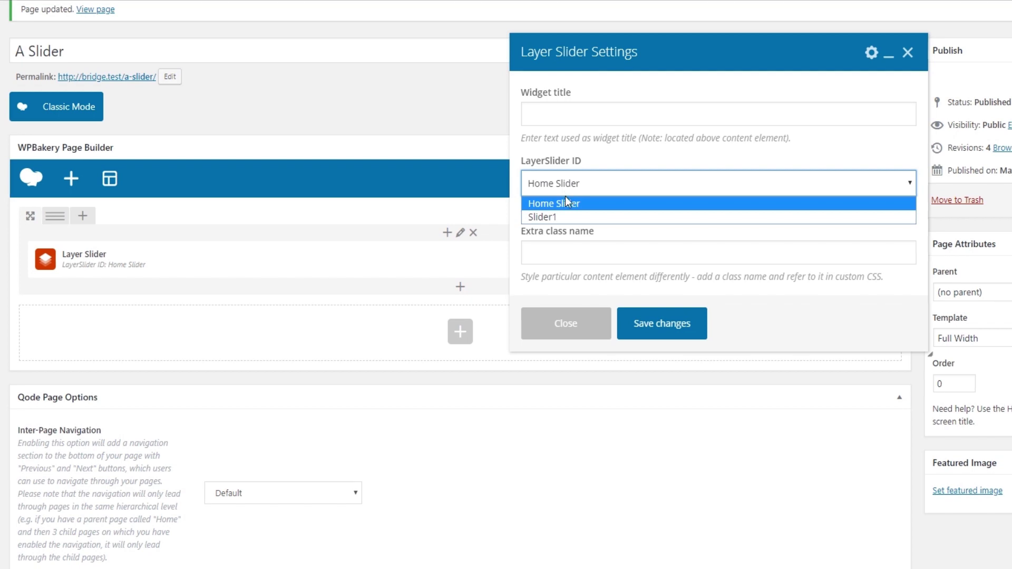
{"action": "left_click", "coordinate": [572, 185]}
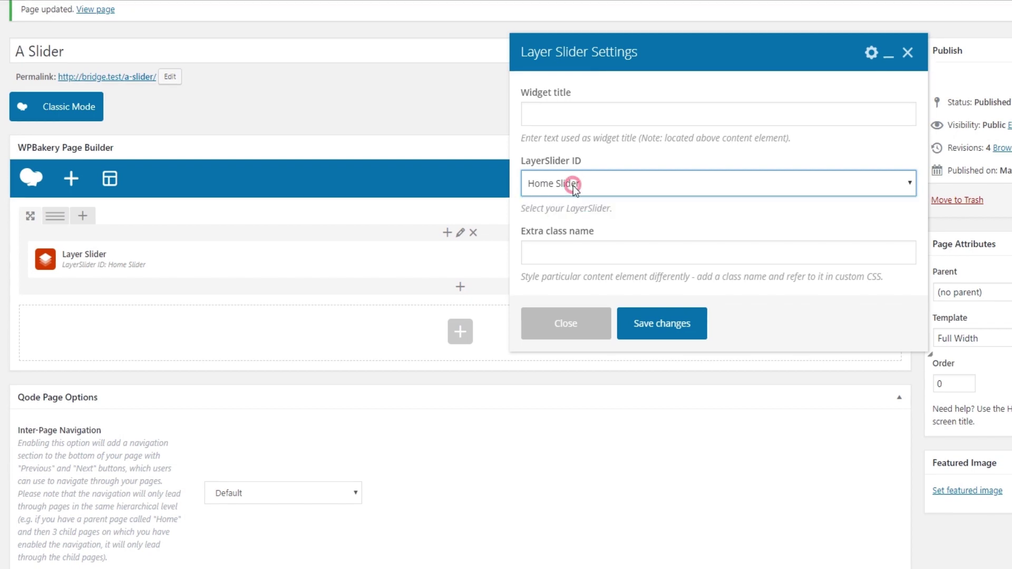
{"action": "left_click", "coordinate": [662, 323]}
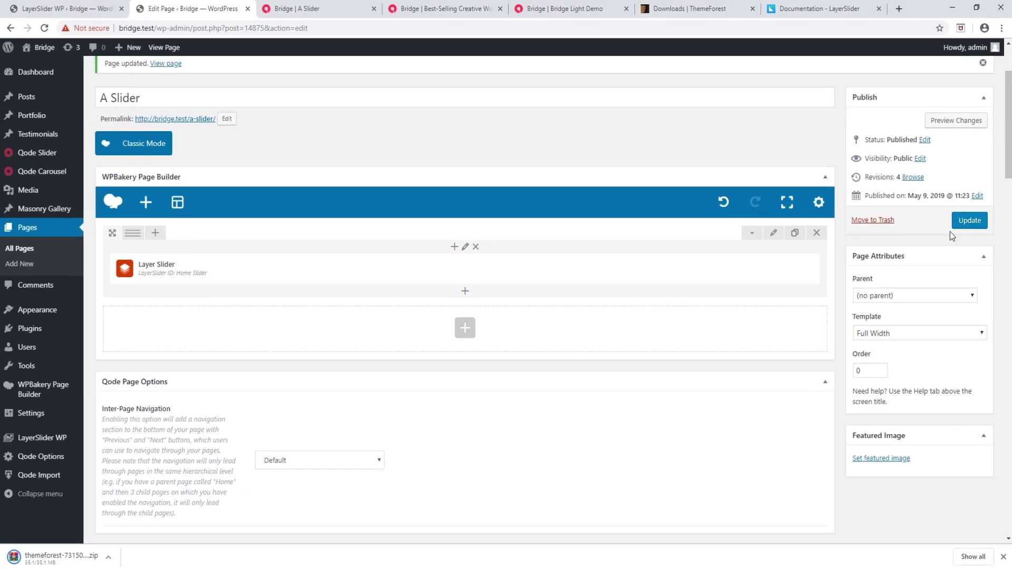
{"action": "left_click", "coordinate": [968, 222]}
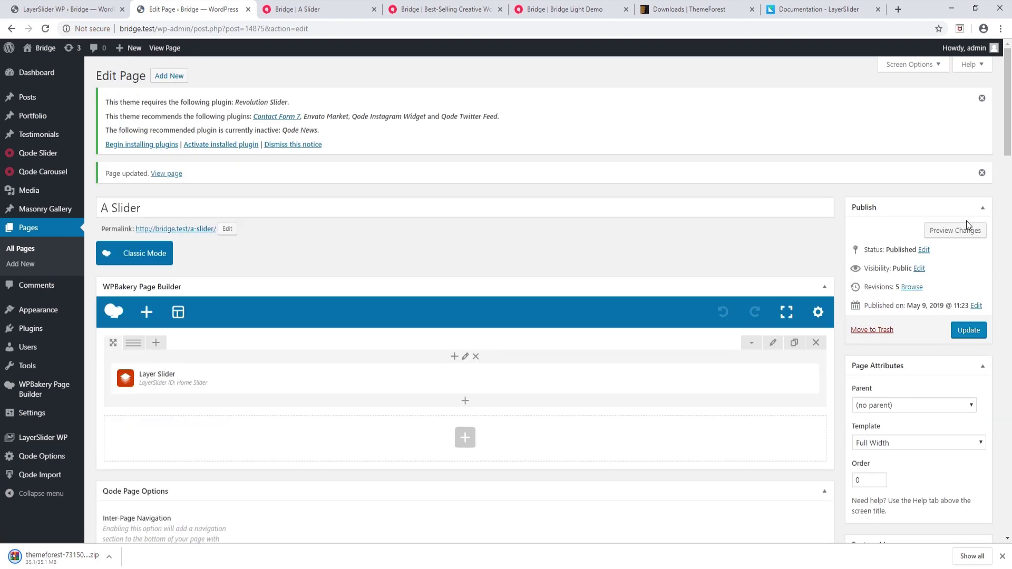
View the published A Slider page in a new tab, then return to the Home Slider settings
{"action": "middle_click", "coordinate": [202, 228]}
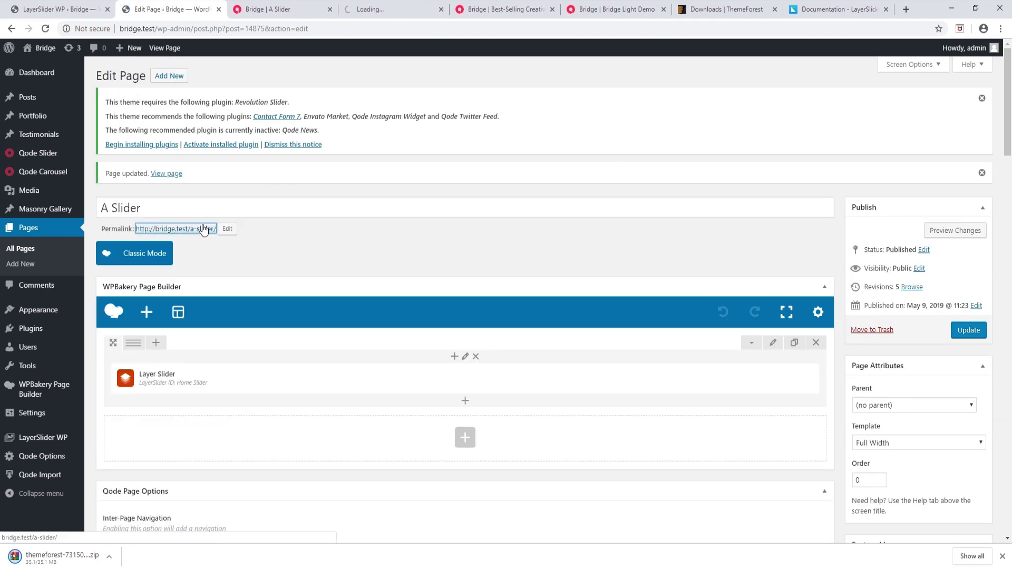
{"action": "left_click", "coordinate": [395, 5]}
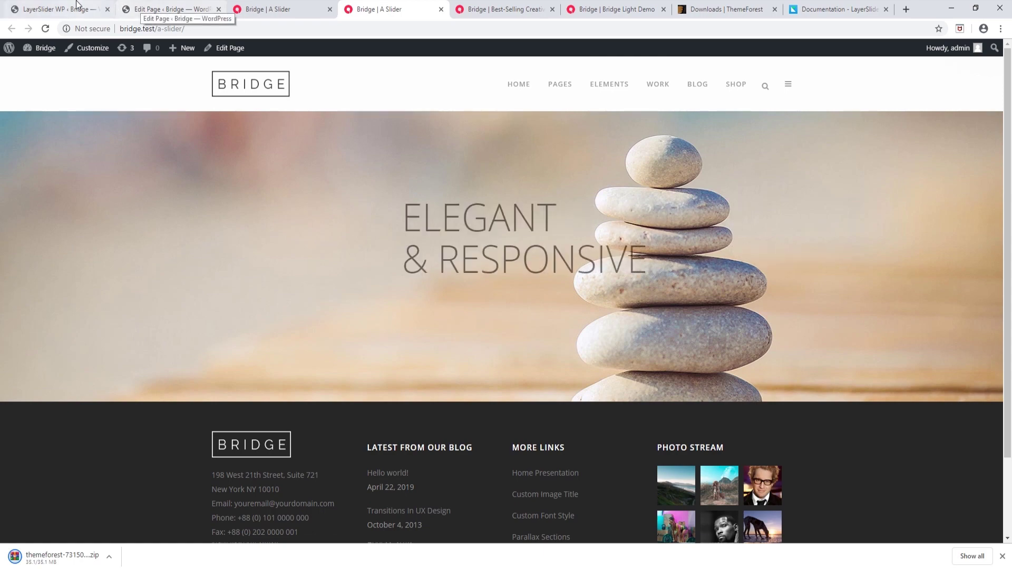
{"action": "left_click", "coordinate": [69, 8]}
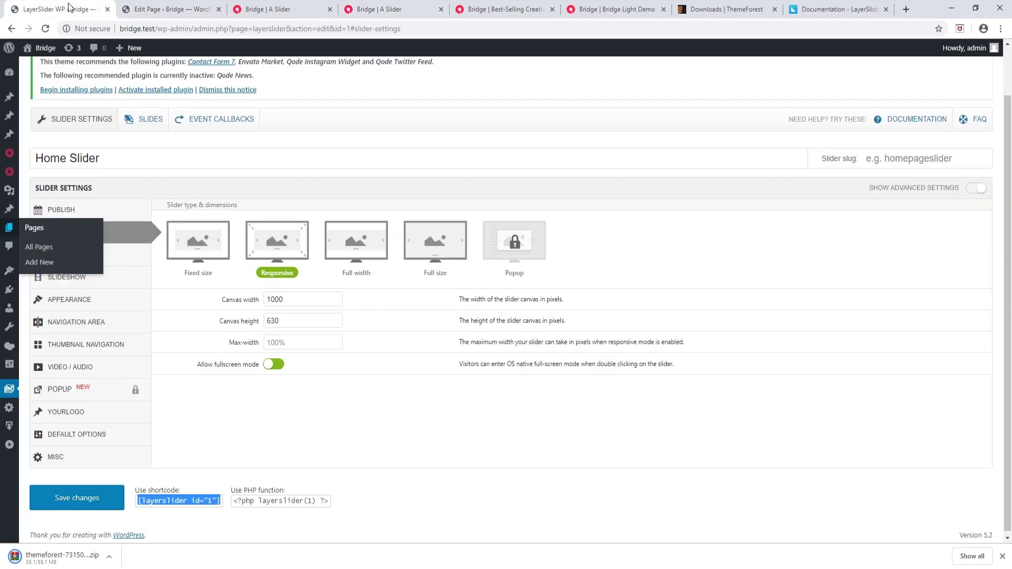
Review the Home Slider's slides and preview, then switch to the LayerSlider documentation tab
{"action": "left_click", "coordinate": [143, 119]}
{"action": "scroll", "coordinate": [171, 269], "scroll_direction": "down", "scroll_amount": 4}
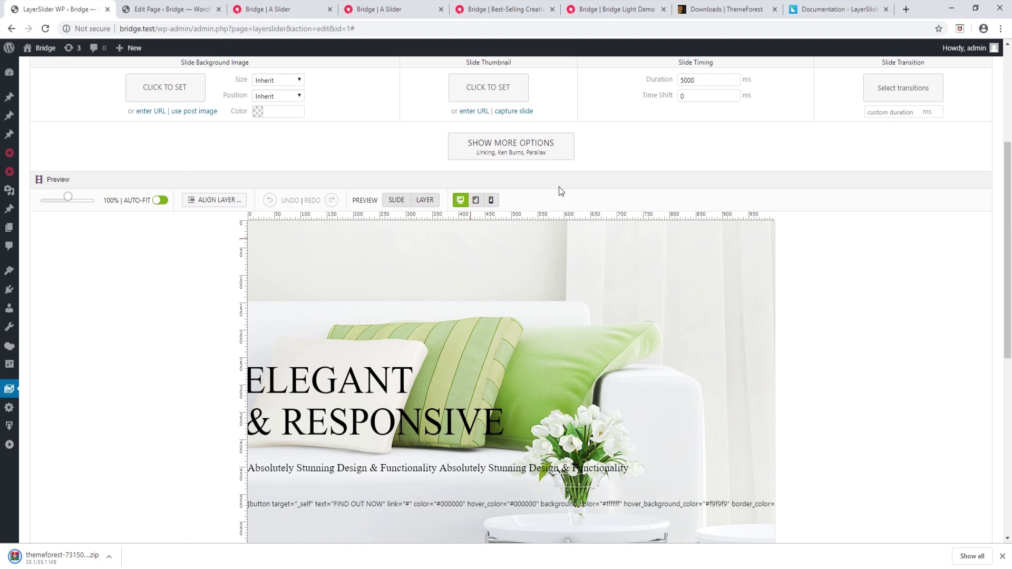
{"action": "left_click", "coordinate": [830, 8]}
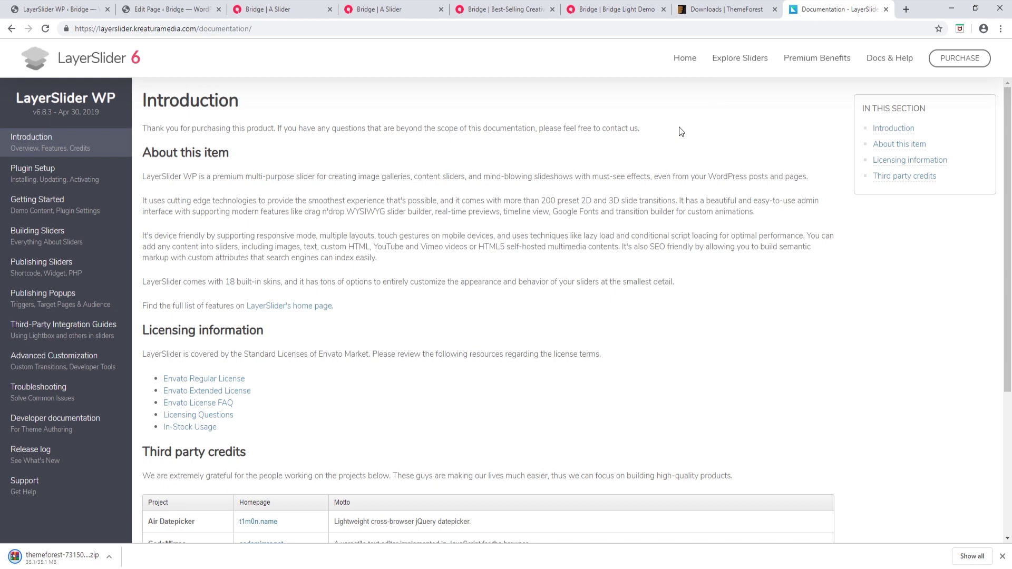
Read the documentation down to Third party credits and return to the Home Slider editor
{"action": "scroll", "coordinate": [453, 242], "scroll_direction": "down", "scroll_amount": 4}
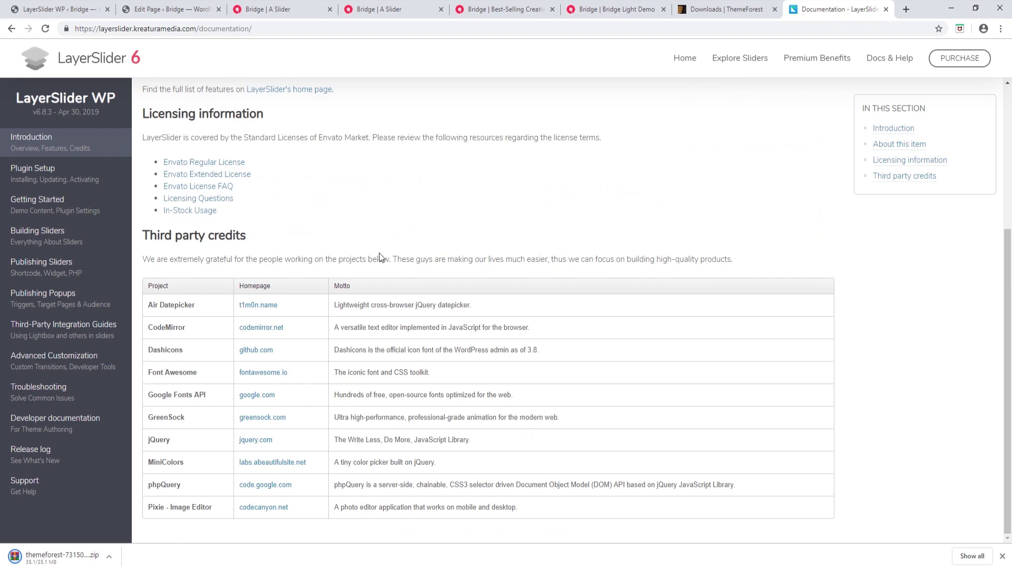
{"action": "left_click", "coordinate": [62, 4]}
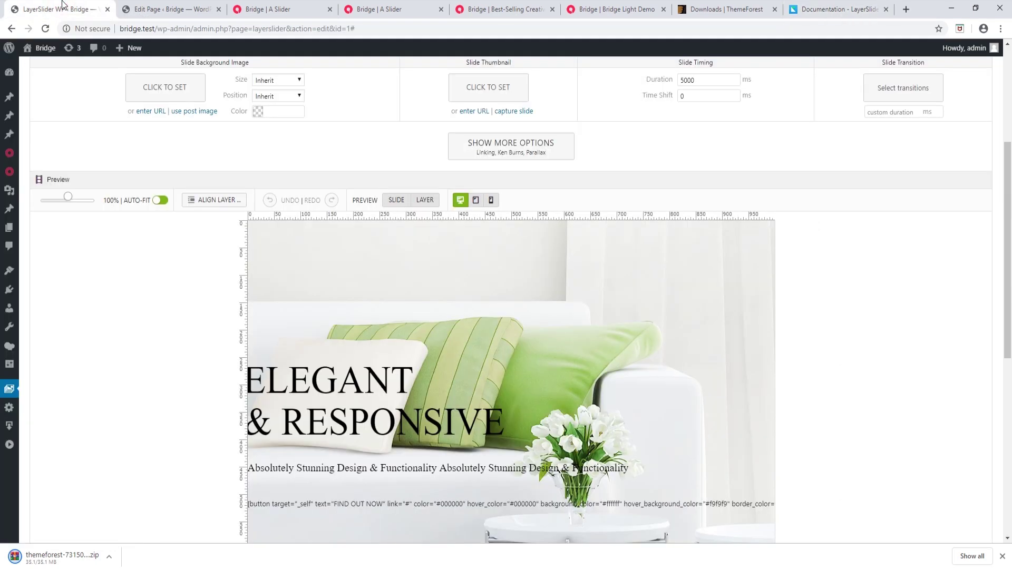
Go back to LayerSlider's Your Sliders list showing Home Slider and Slider1
{"action": "scroll", "coordinate": [220, 228], "scroll_direction": "up", "scroll_amount": 3}
{"action": "scroll", "coordinate": [220, 230], "scroll_direction": "up", "scroll_amount": 2}
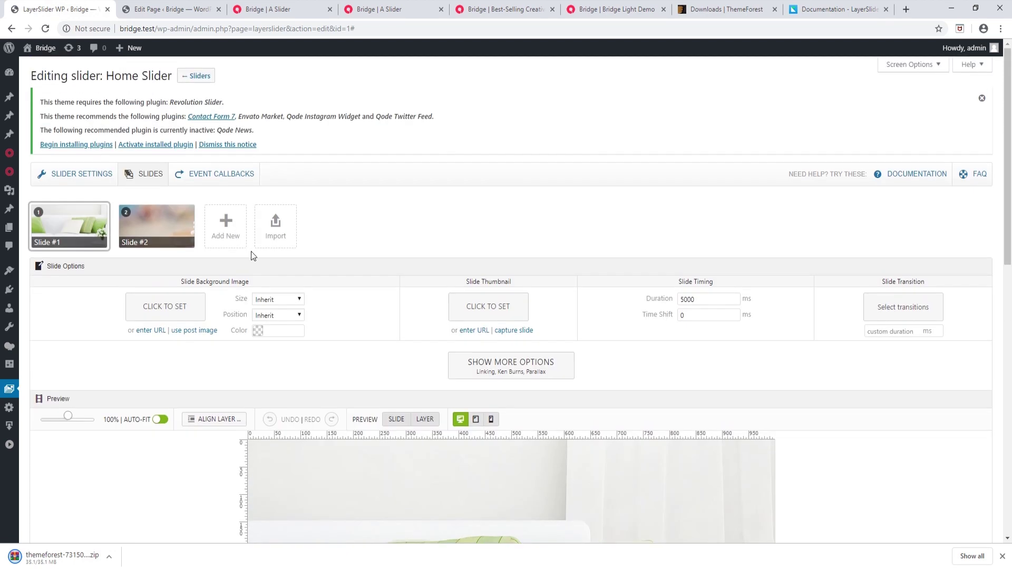
{"action": "left_click", "coordinate": [40, 398]}
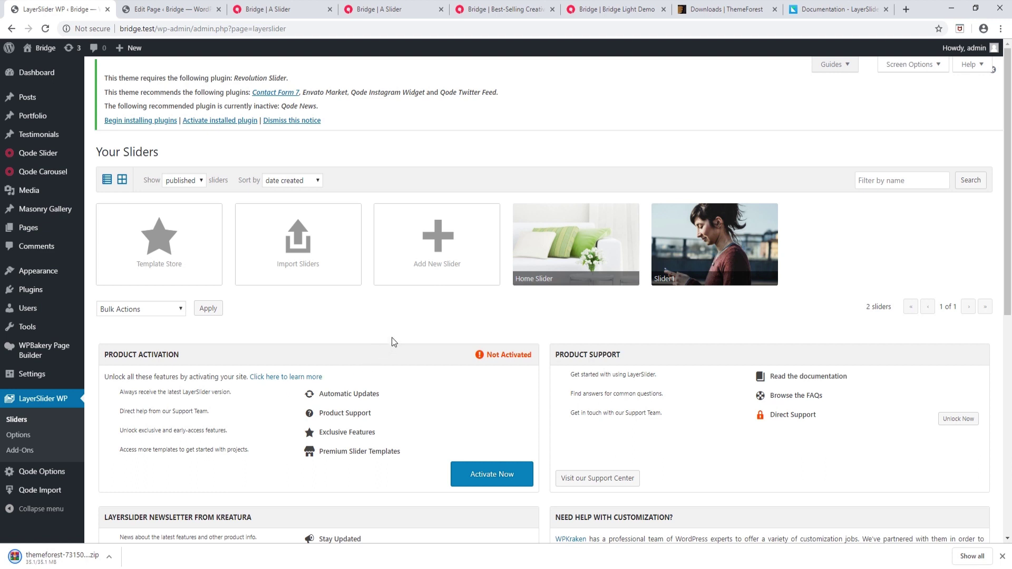
{"action": "left_click", "coordinate": [449, 277]}
Open the Template Store and filter its gallery to All Free, then All Premium templates
{"action": "left_click", "coordinate": [174, 245]}
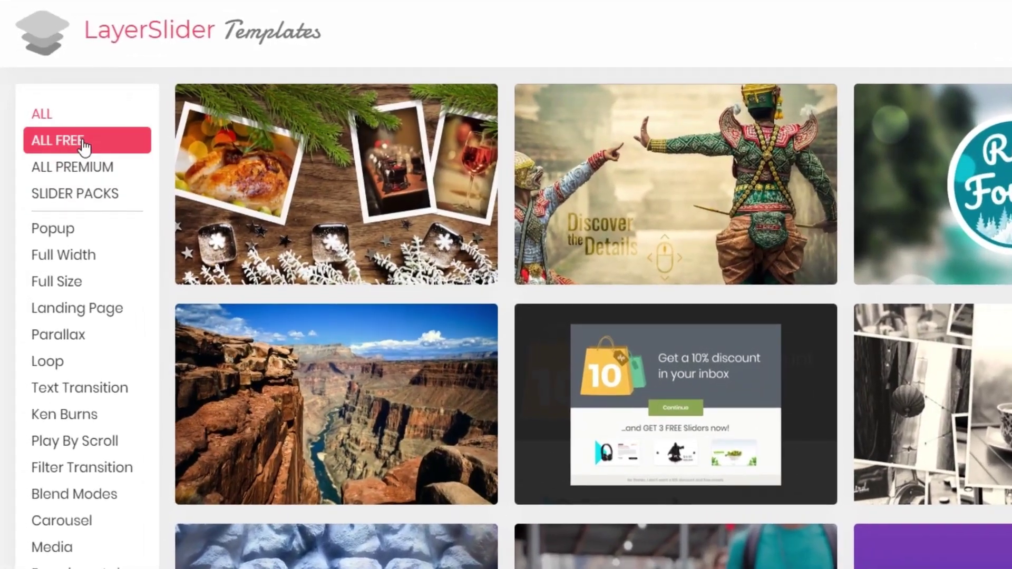
{"action": "left_click", "coordinate": [83, 145]}
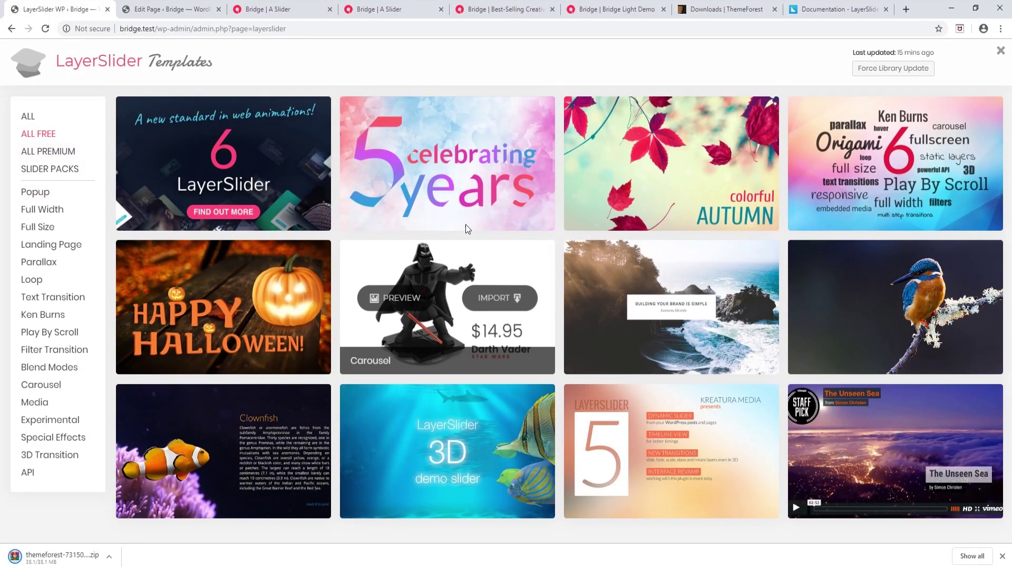
{"action": "mouse_move", "coordinate": [478, 171]}
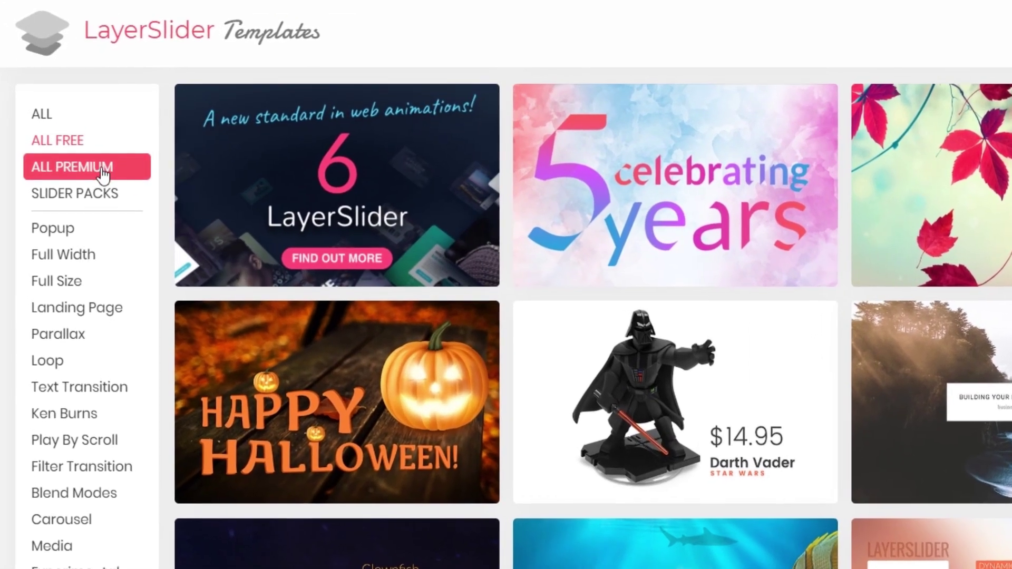
{"action": "left_click", "coordinate": [102, 173]}
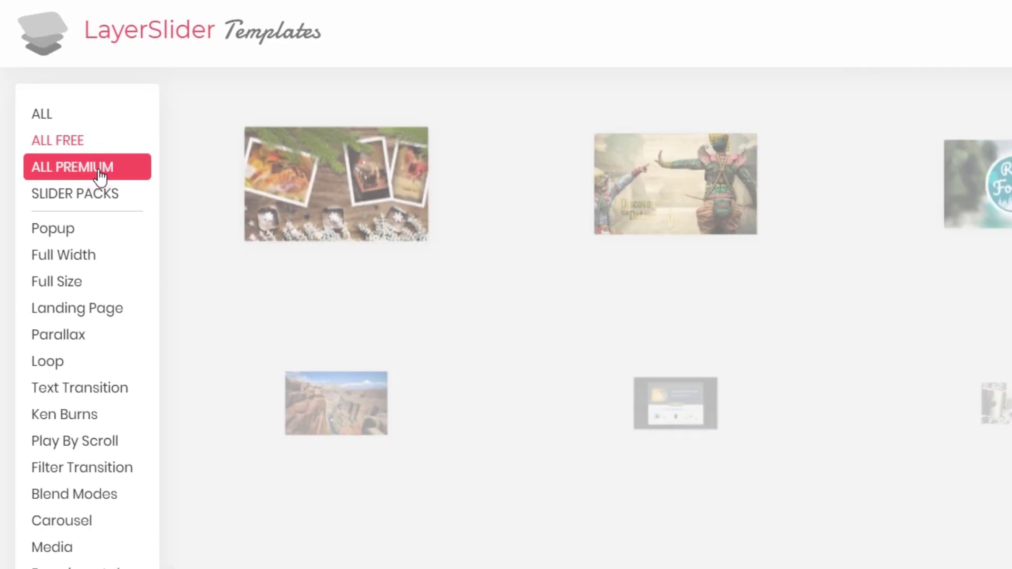